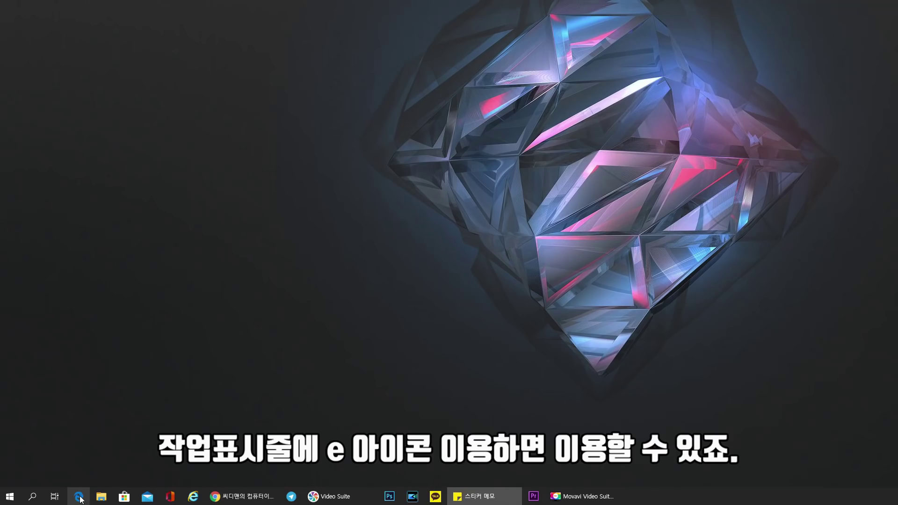
pyautogui.click(78, 497)
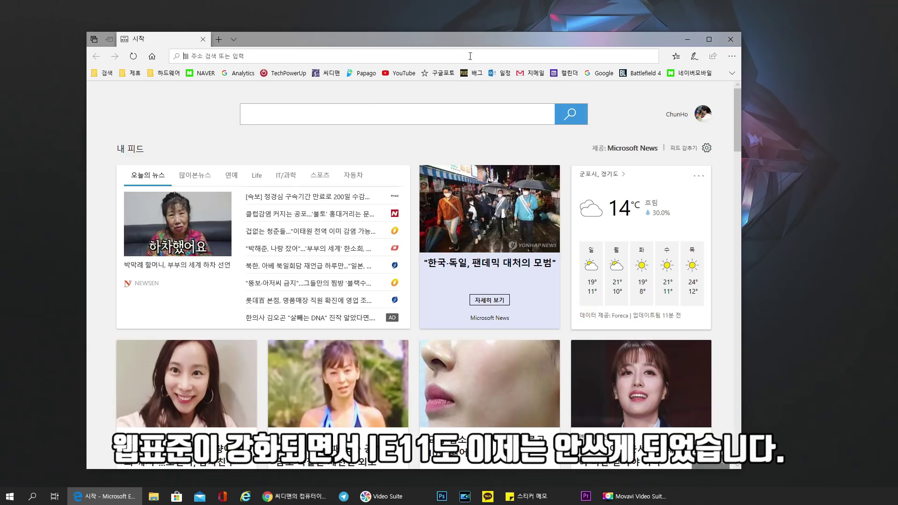
pyautogui.moveTo(424, 39); pyautogui.dragTo(374, 37)
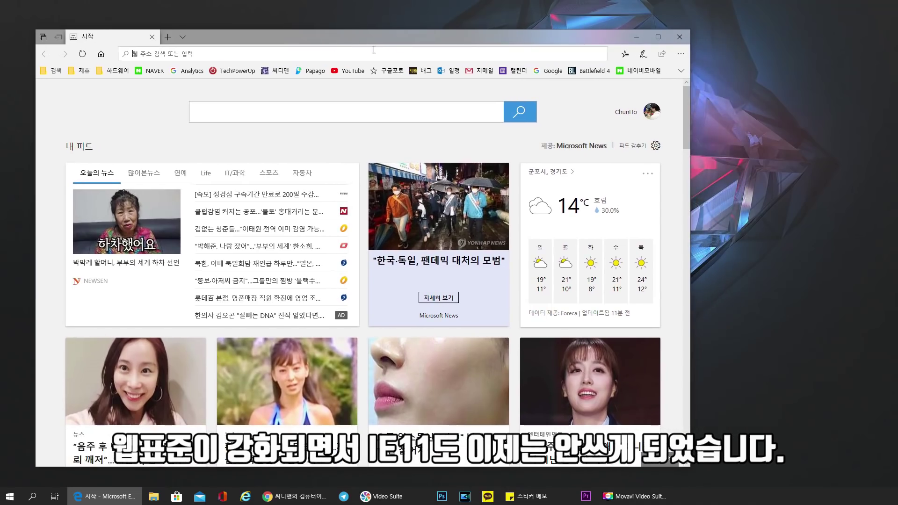
pyautogui.click(679, 37)
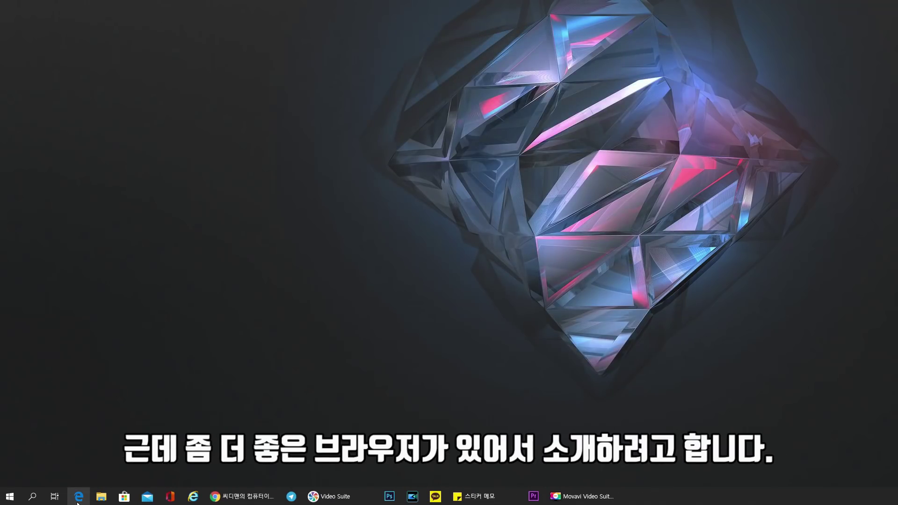
pyautogui.click(244, 496)
pyautogui.moveTo(631, 24); pyautogui.dragTo(466, 27)
pyautogui.moveTo(712, 398); pyautogui.dragTo(884, 481)
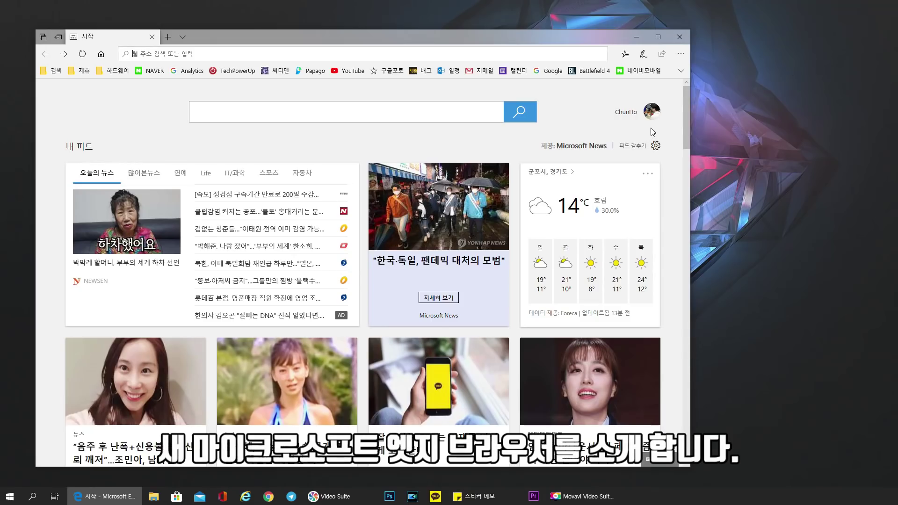
# Search the web for "뉴엣지브라우저" and open Microsoft's new Edge introduction page in a separate tab
pyautogui.moveTo(359, 37); pyautogui.dragTo(380, 35)
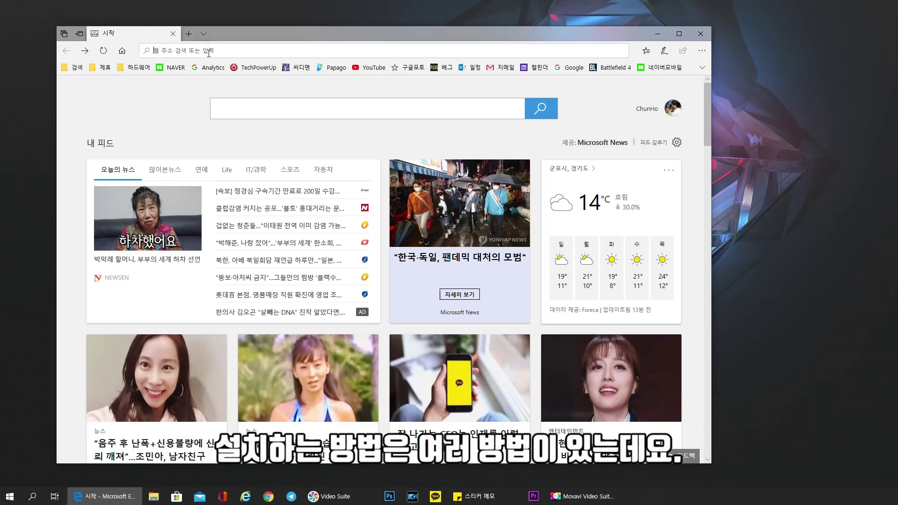
pyautogui.write('뉴에')
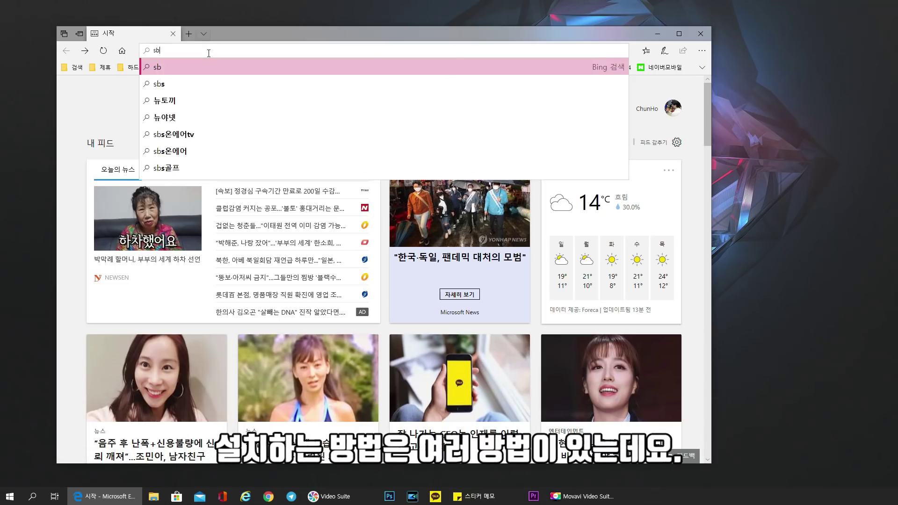
pyautogui.write('엣지브라우저')
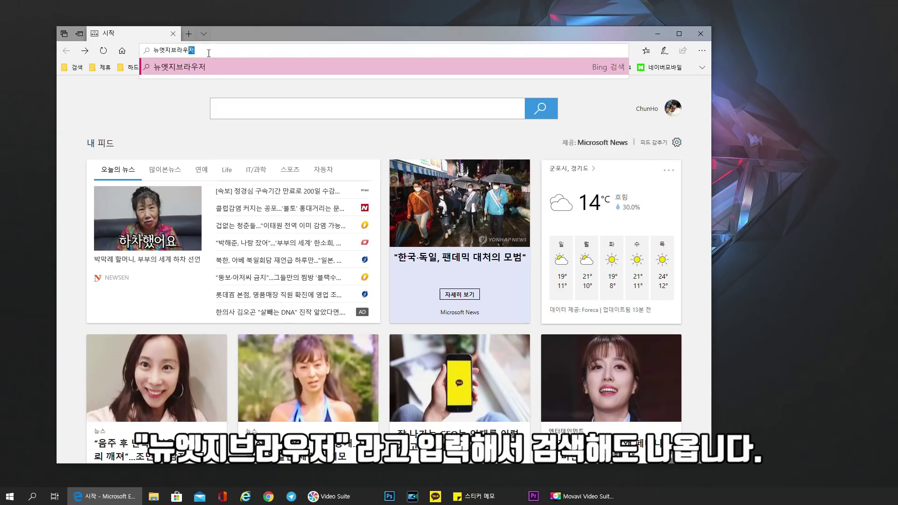
pyautogui.press('Return')
pyautogui.hotkey('ctrl', 't')
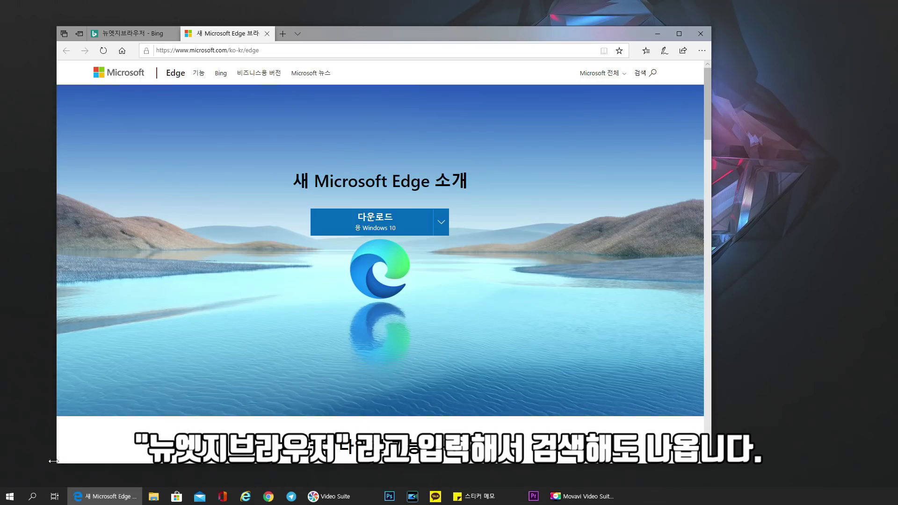
# Open the new Microsoft Edge page from the Windows search recommendation and download the browser for Windows 10
pyautogui.click(35, 501)
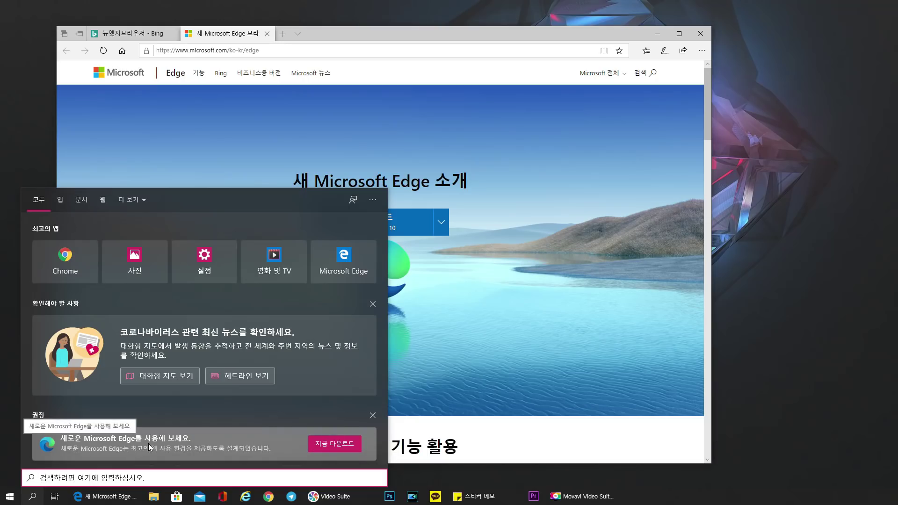
pyautogui.click(351, 445)
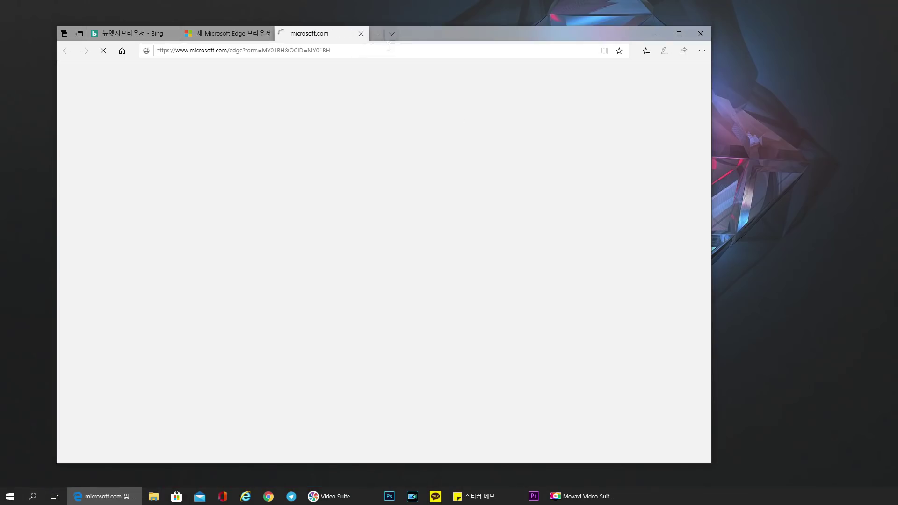
pyautogui.moveTo(418, 32)
pyautogui.mouseDown()
pyautogui.moveTo(529, 47)
pyautogui.moveTo(402, 32)
pyautogui.mouseUp()
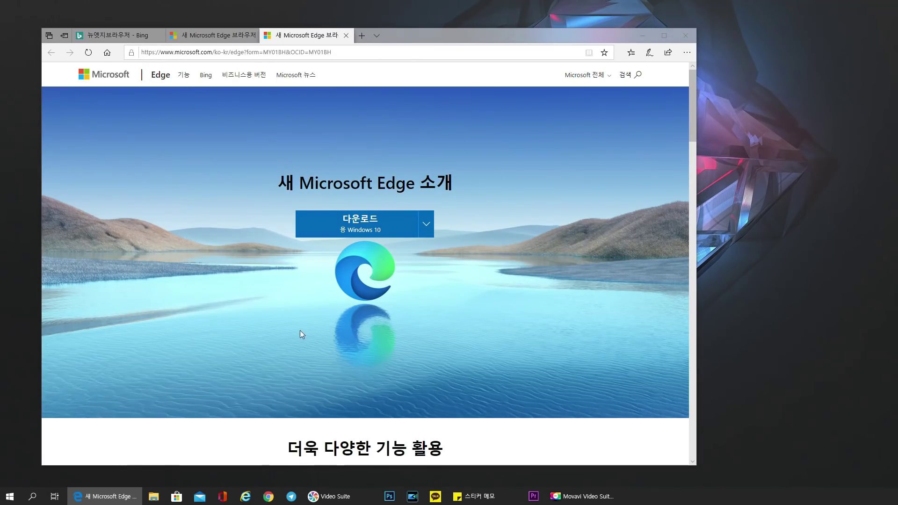
pyautogui.moveTo(426, 37); pyautogui.dragTo(438, 33)
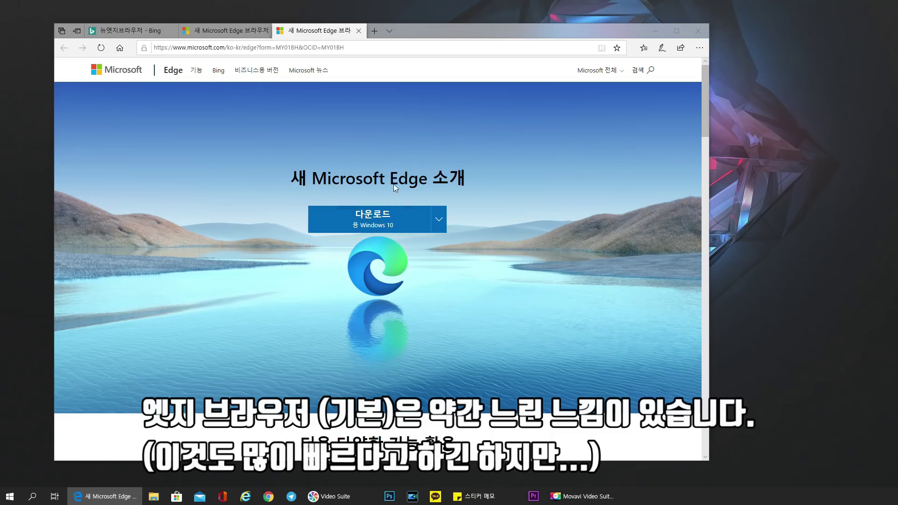
pyautogui.click(391, 217)
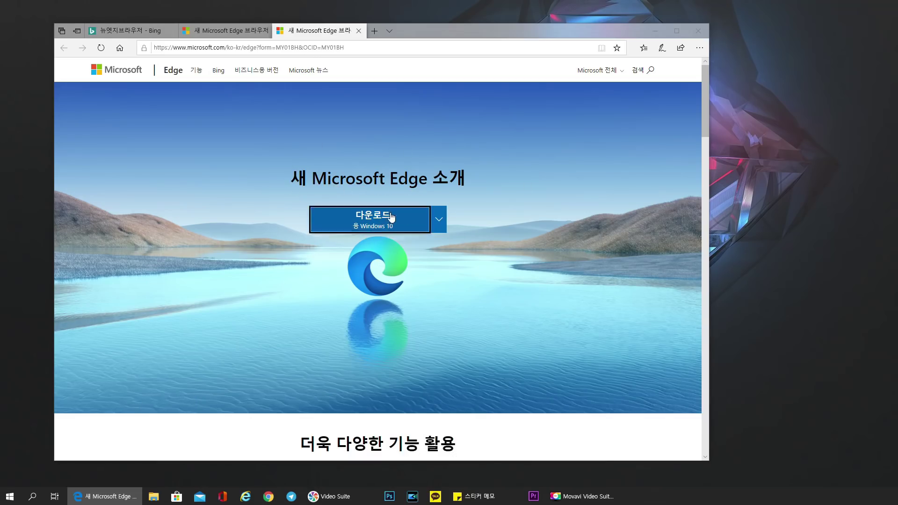
pyautogui.click(543, 396)
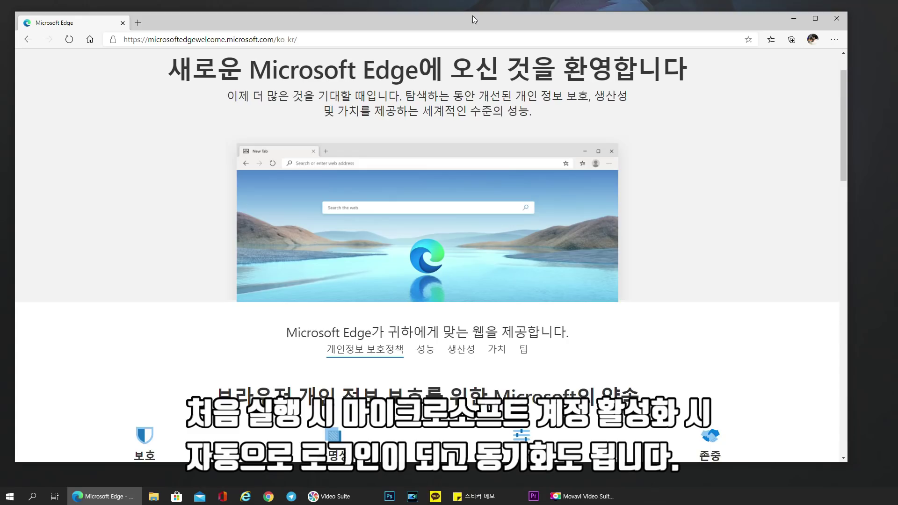
# Check the signed-in profile's account and sync status in the new Edge
pyautogui.click(813, 42)
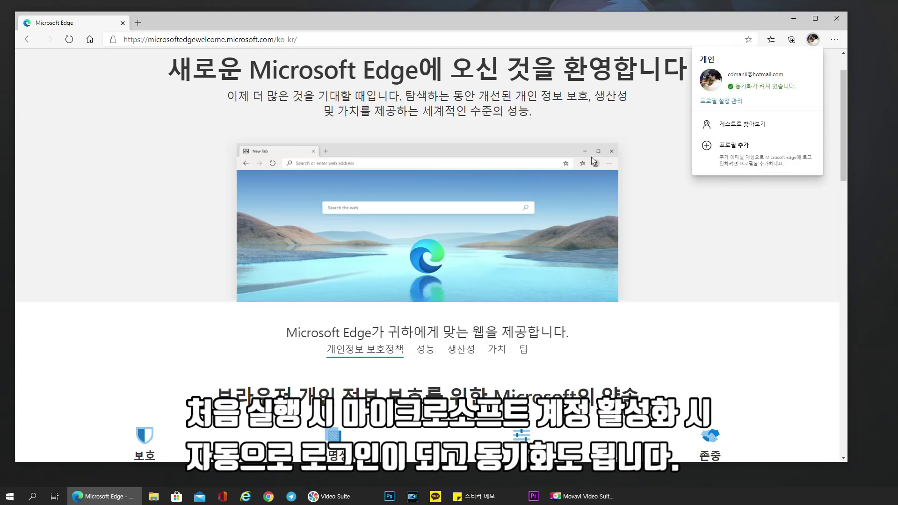
pyautogui.click(548, 24)
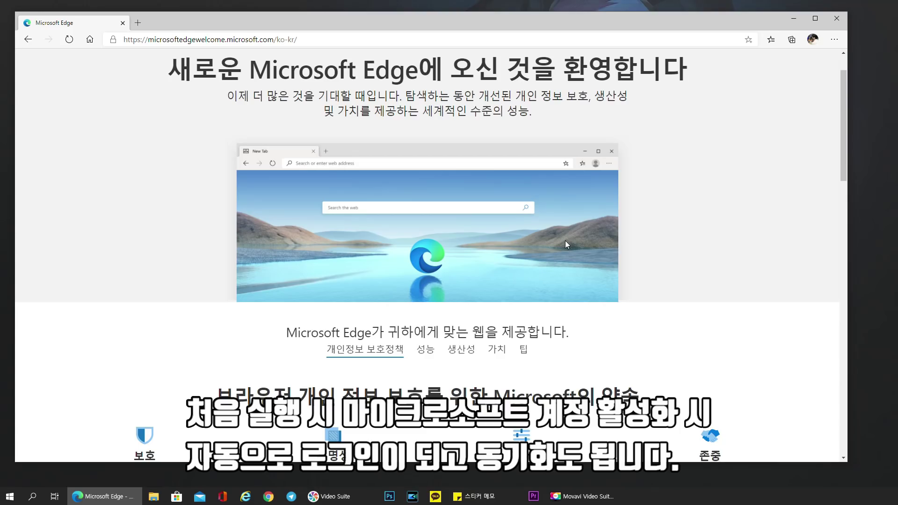
# Open the cdmanii.com blog from the saved favorites in a new tab
pyautogui.click(137, 23)
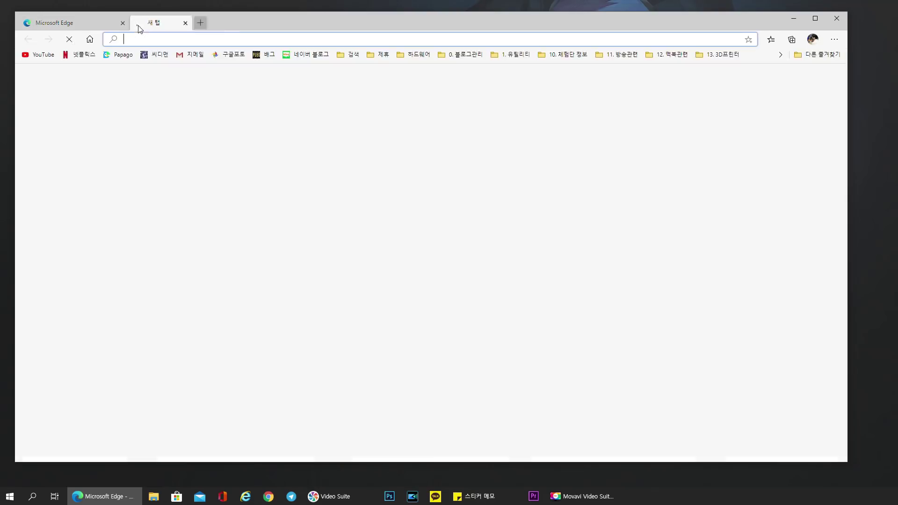
pyautogui.click(157, 55)
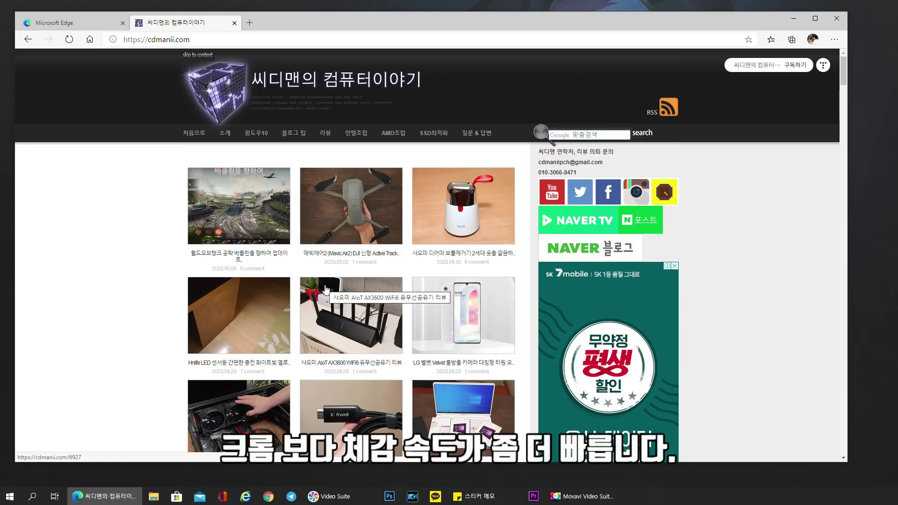
# View the browser's version information page and follow its Chromium link to the Chromium Projects site
pyautogui.click(835, 39)
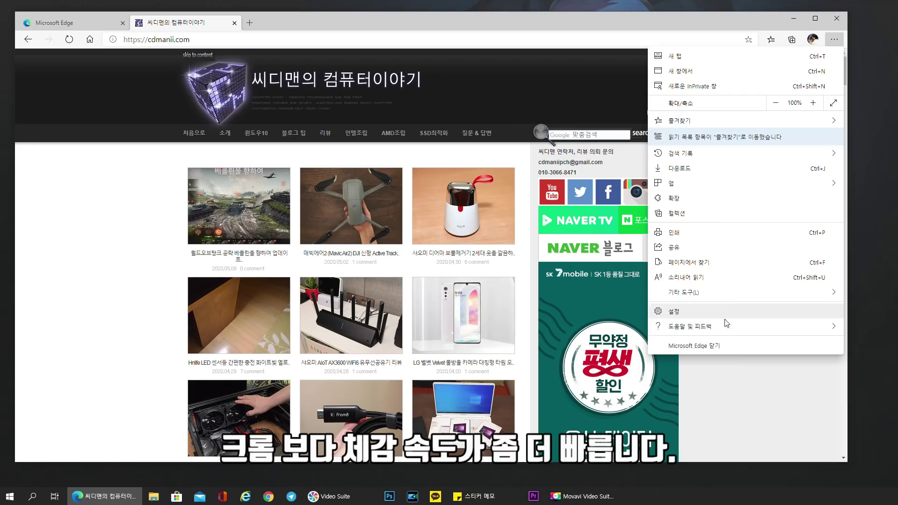
pyautogui.moveTo(723, 322)
pyautogui.click(893, 395)
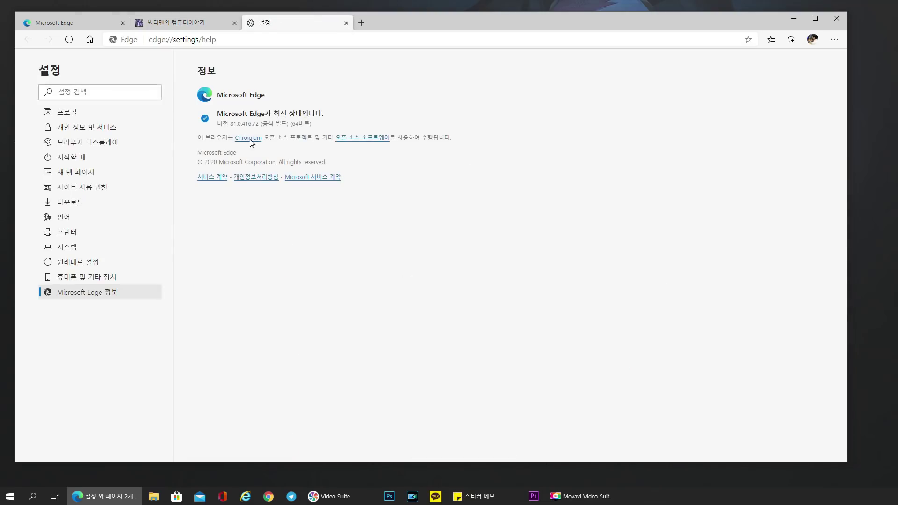
pyautogui.click(250, 139)
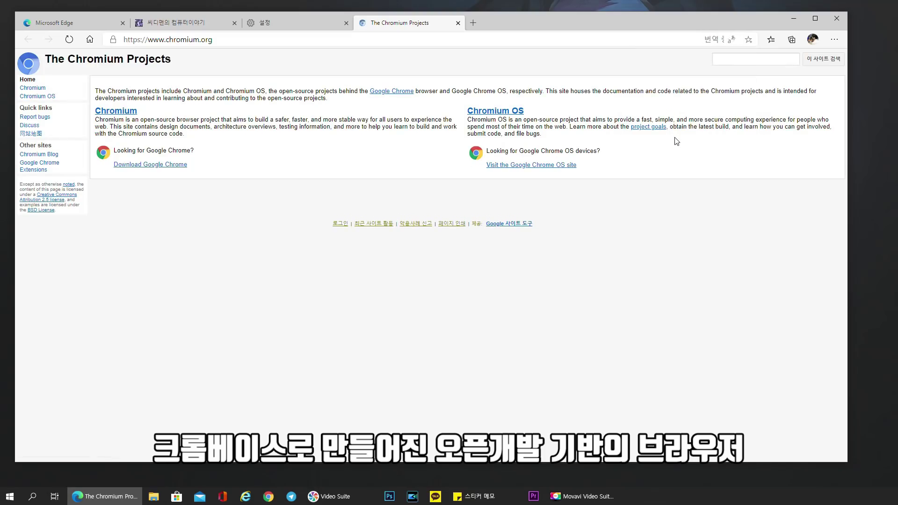
pyautogui.click(675, 138)
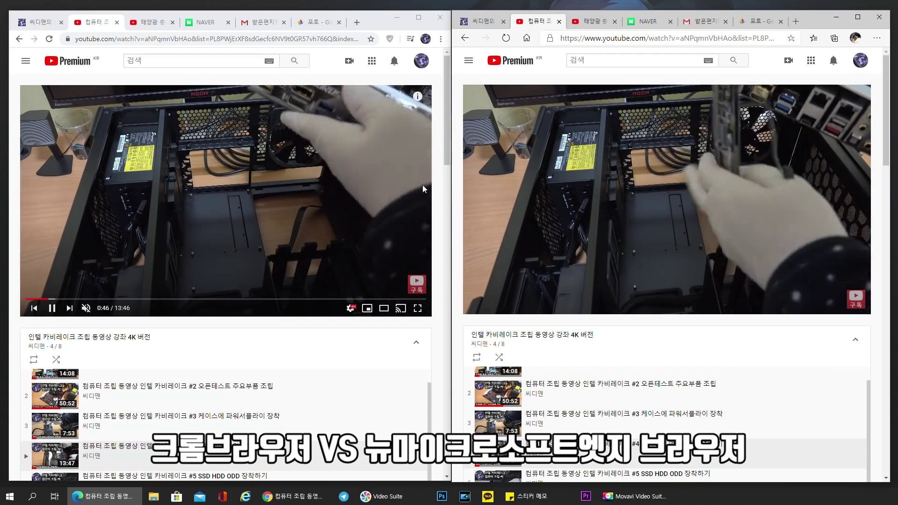
# Jump ahead in the YouTube video to 3:18 in Chrome and to a similar point in Edge
pyautogui.click(122, 299)
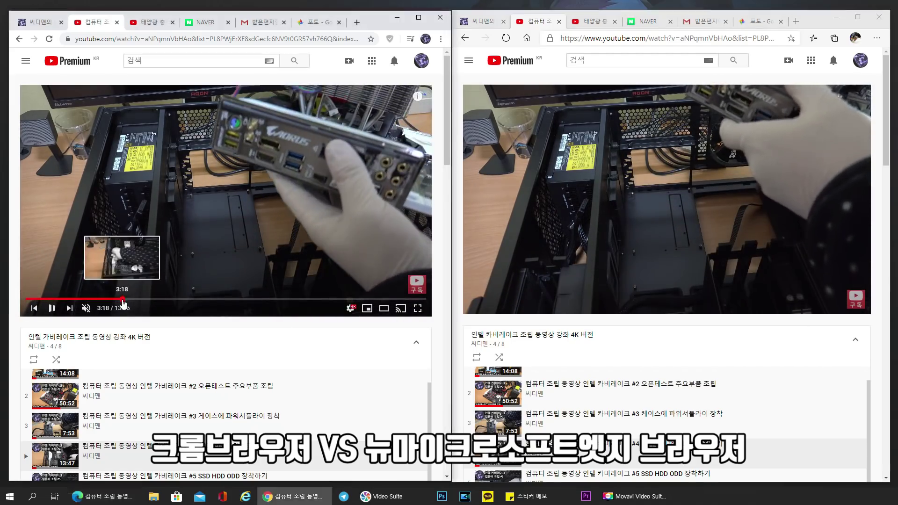
pyautogui.click(608, 297)
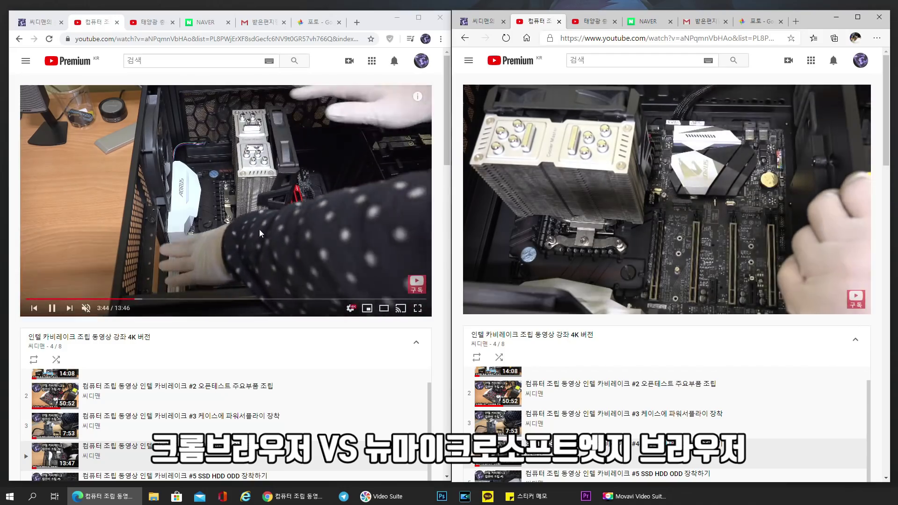
# Advance the YouTube playlist to video #5, SSD HDD ODD 장착하기, in Chrome and then in Edge to compare loading
pyautogui.scroll(-1, 223, 394)
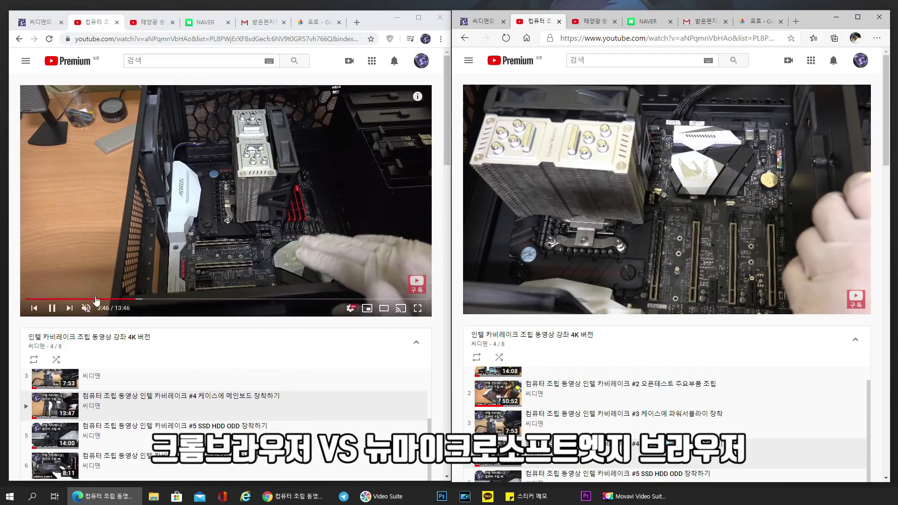
pyautogui.click(86, 308)
pyautogui.click(69, 308)
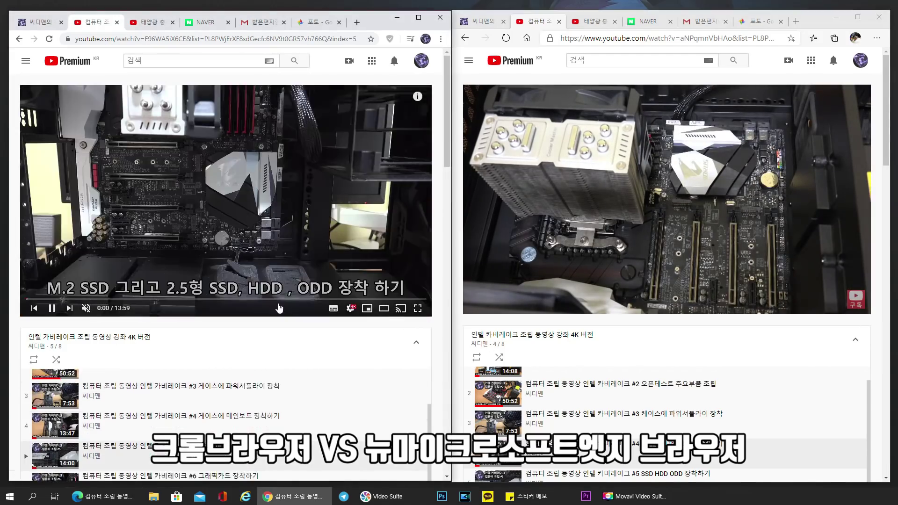
pyautogui.click(512, 306)
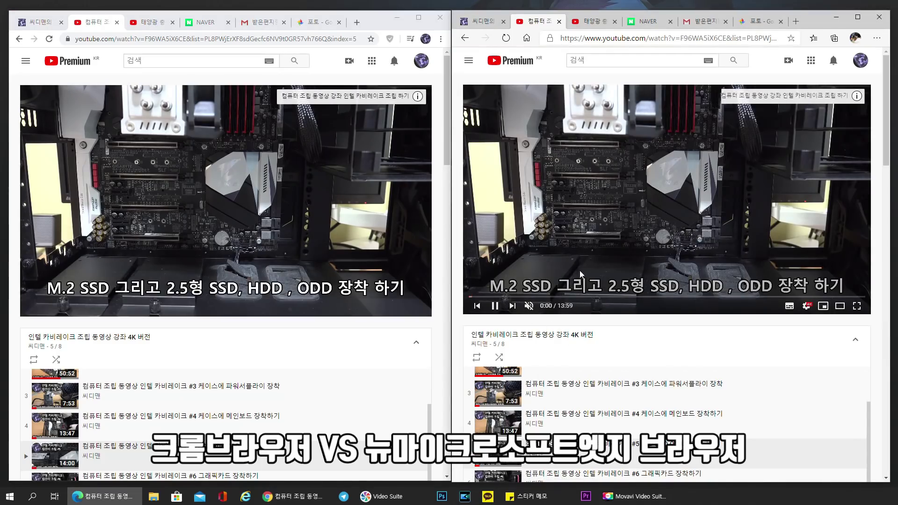
# Advance both browsers to playlist video #6, 그래픽카드 장착하기, and skip to the following video in Chrome
pyautogui.click(69, 309)
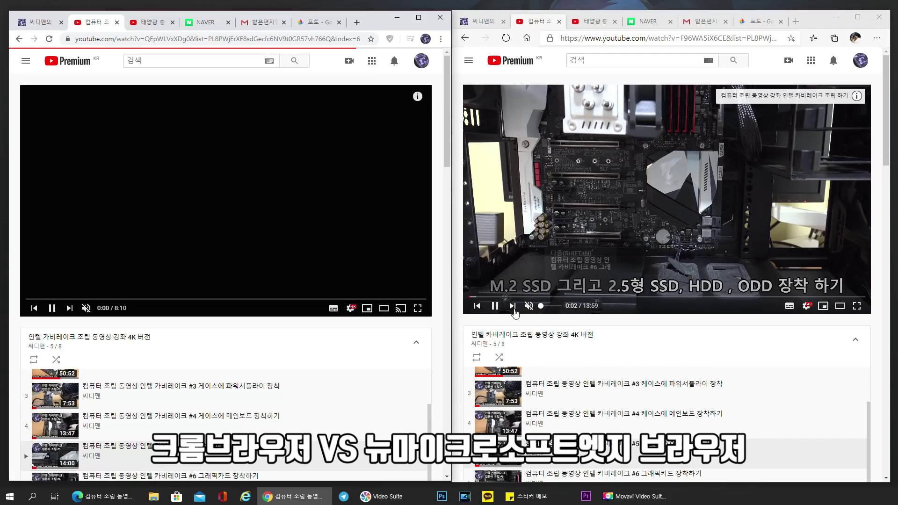
pyautogui.click(512, 306)
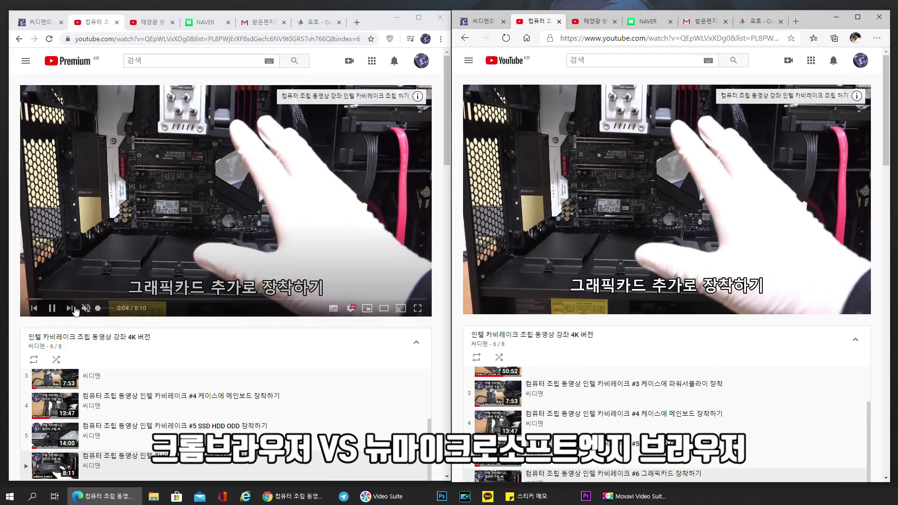
pyautogui.click(69, 308)
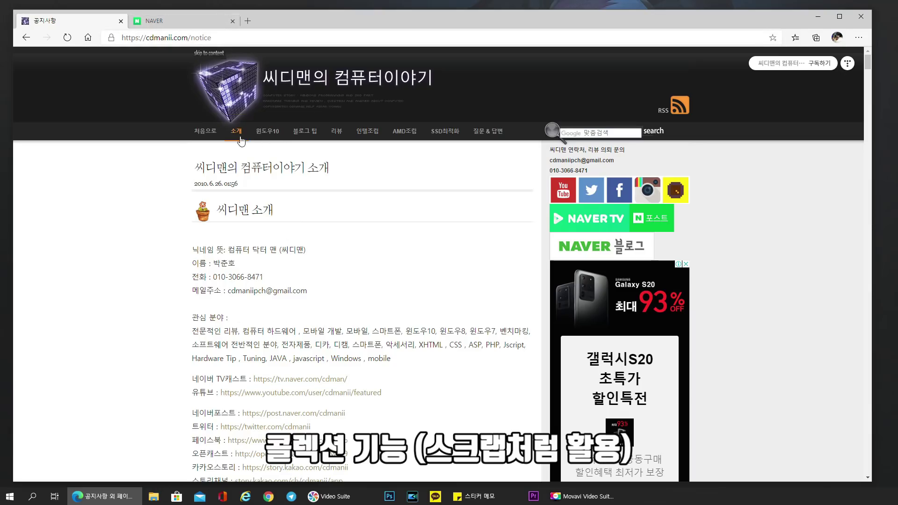
# Open the blog's 윈도우10 category and load and skim the article on CPU 다운클럭 언더볼팅 settings
pyautogui.click(270, 132)
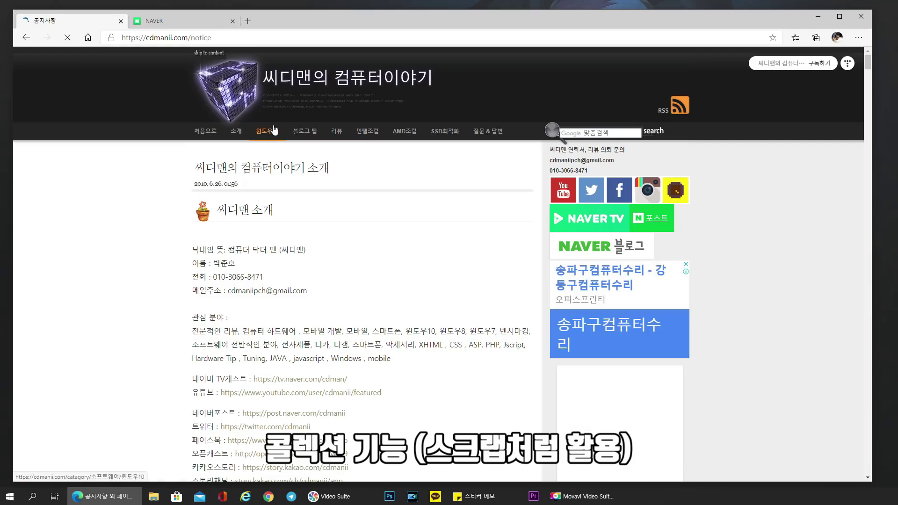
pyautogui.click(388, 236)
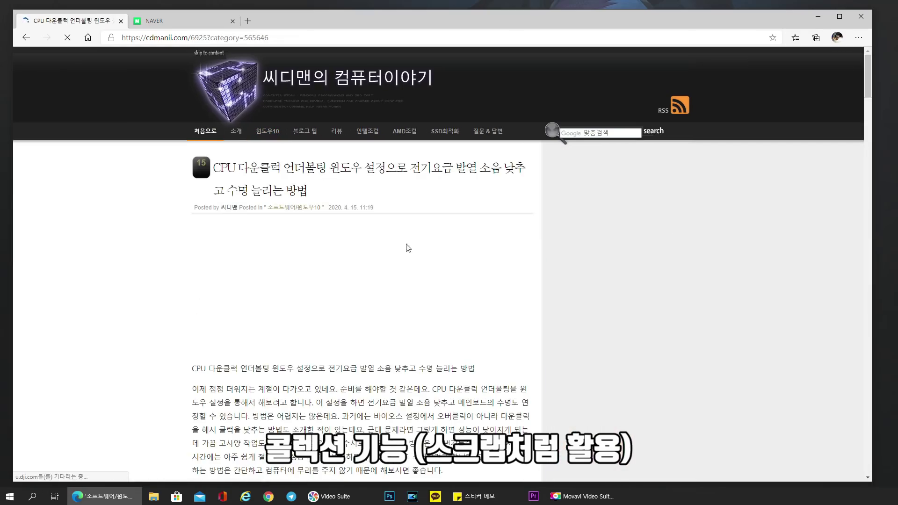
pyautogui.scroll(-6, 325, 395)
pyautogui.scroll(6, 327, 388)
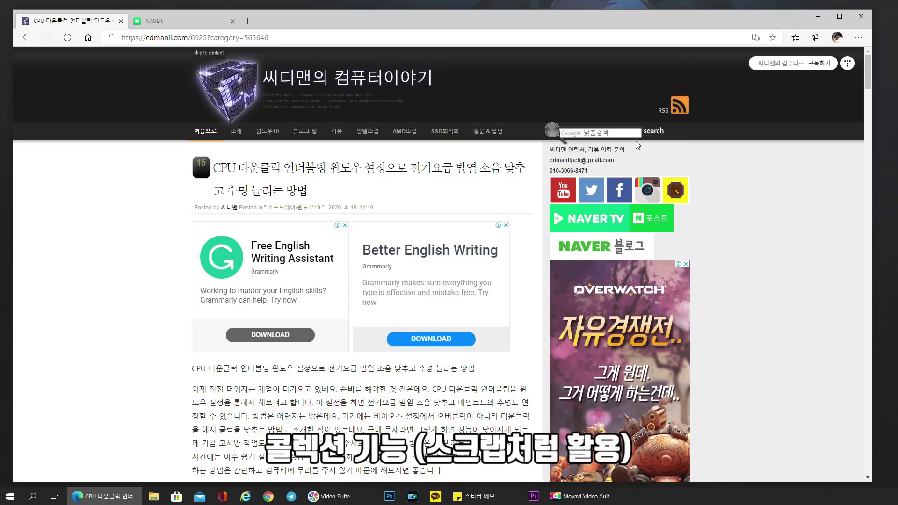
# Show which collections the CPU 다운클럭 언더볼팅 article can be added to, and dismiss the choices without adding it
pyautogui.rightClick(391, 208)
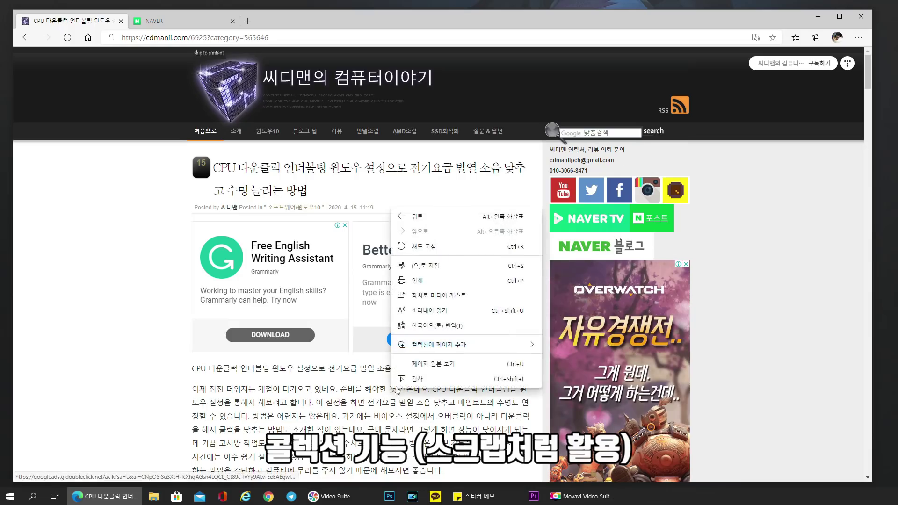
pyautogui.moveTo(430, 350)
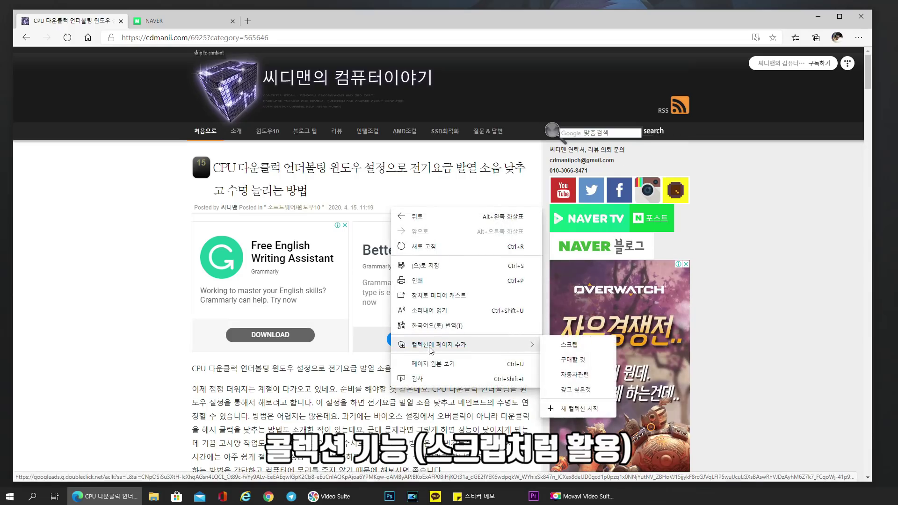
pyautogui.click(815, 210)
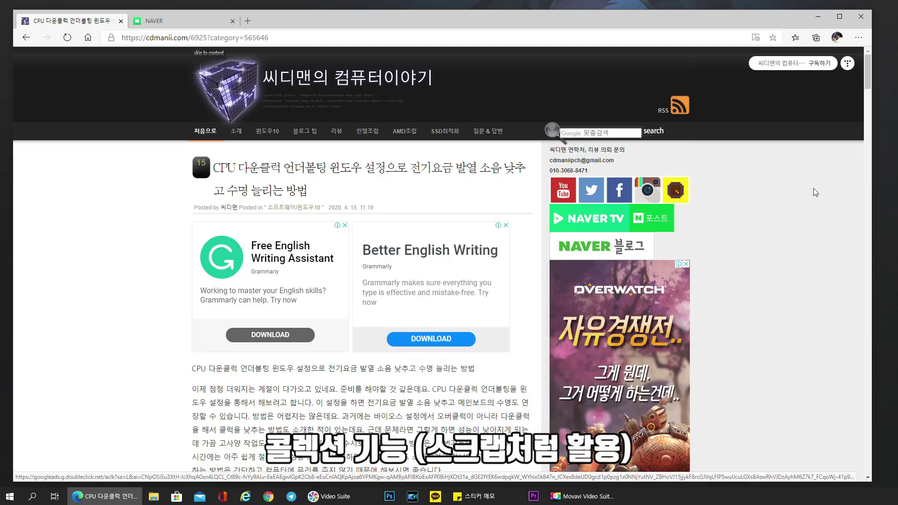
# Display the saved collections beside the article, view the contents of 스크랩, and return to the collection list
pyautogui.click(816, 38)
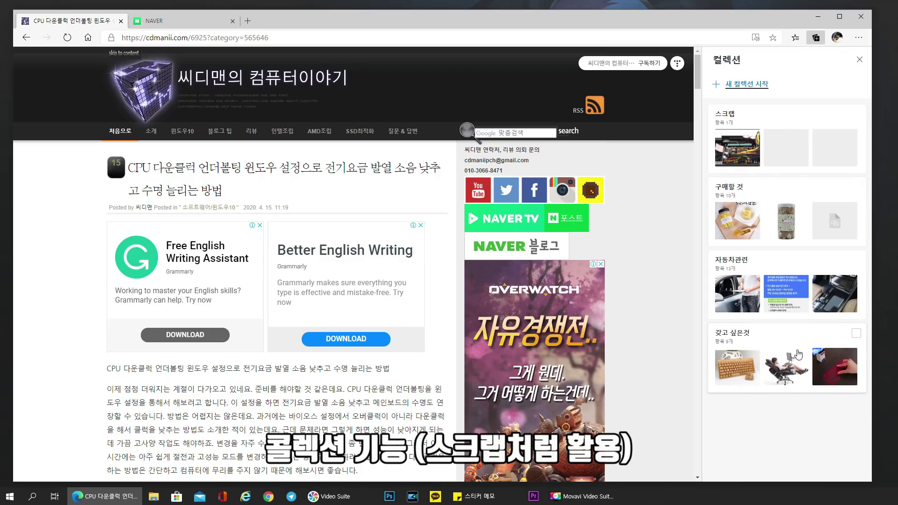
pyautogui.scroll(-8, 184, 103)
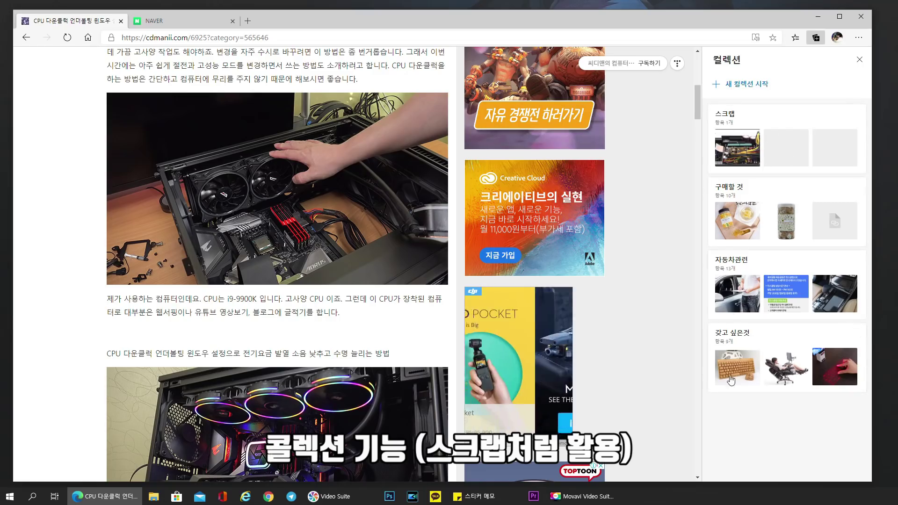
pyautogui.click(727, 118)
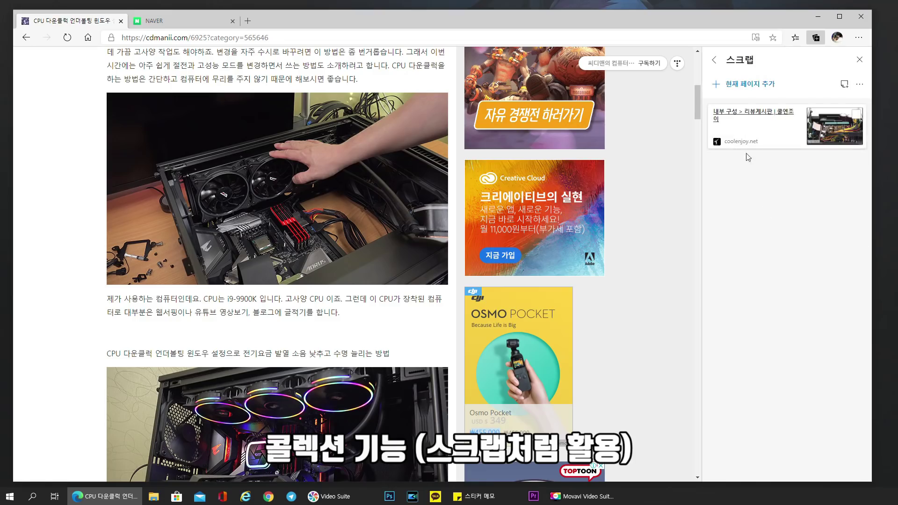
pyautogui.click(714, 60)
# Open the 구매할 것 collection and browse through its saved shopping items
pyautogui.click(728, 192)
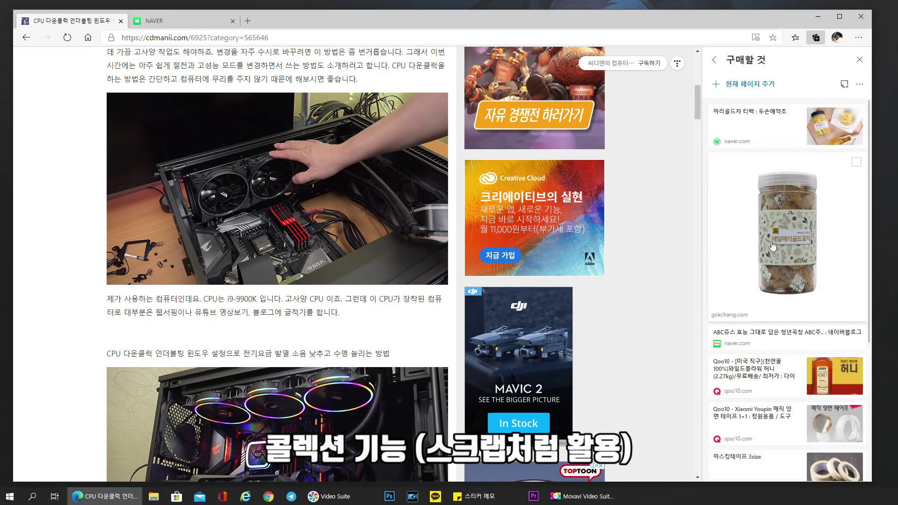
pyautogui.scroll(-5, 786, 374)
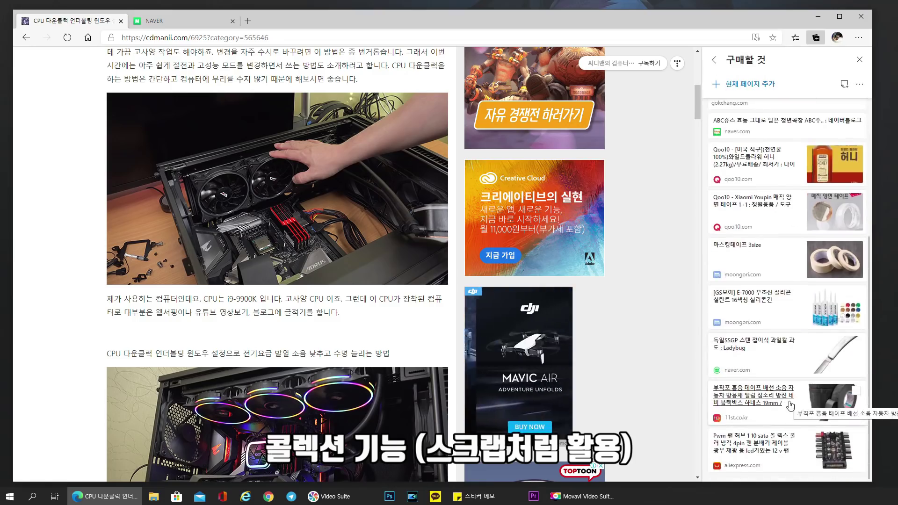
pyautogui.scroll(3, 790, 405)
pyautogui.scroll(-3, 790, 405)
pyautogui.scroll(1, 790, 404)
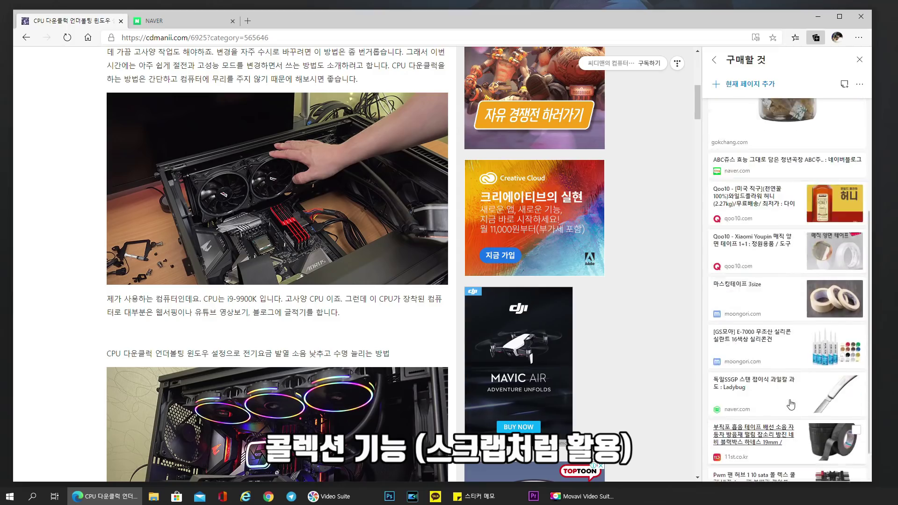
pyautogui.scroll(2, 790, 403)
pyautogui.scroll(-2, 791, 402)
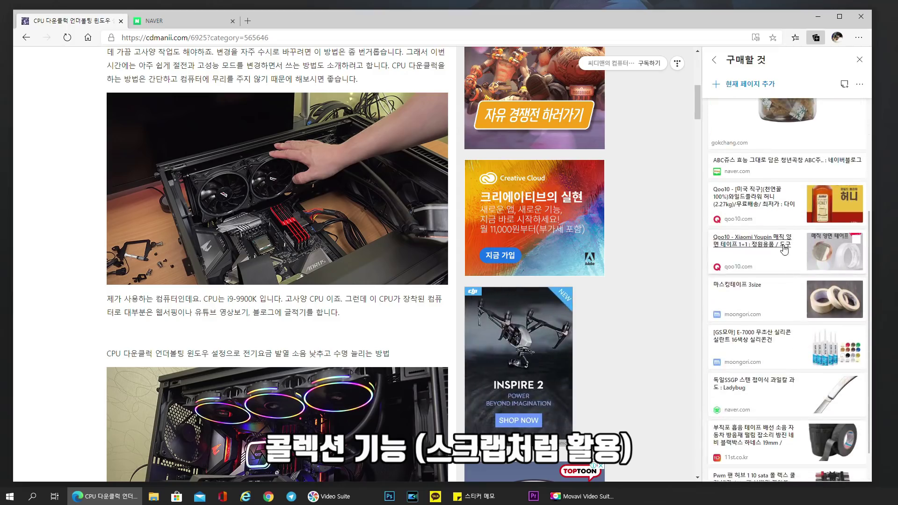
# Open the saved Qoo10 Xiaomi Youpin 매직 양면 테이프 item from the collection and skim its product page
pyautogui.click(770, 246)
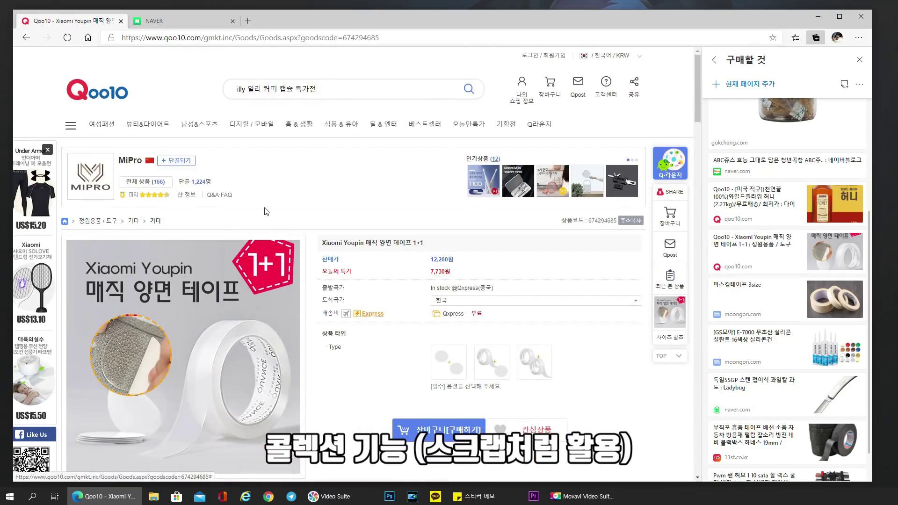
pyautogui.scroll(-6, 484, 363)
pyautogui.scroll(6, 485, 364)
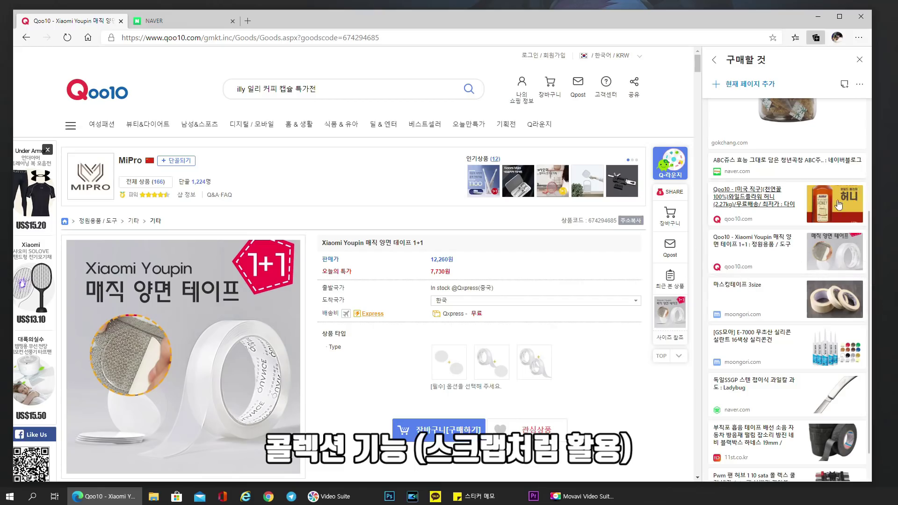
pyautogui.scroll(3, 743, 280)
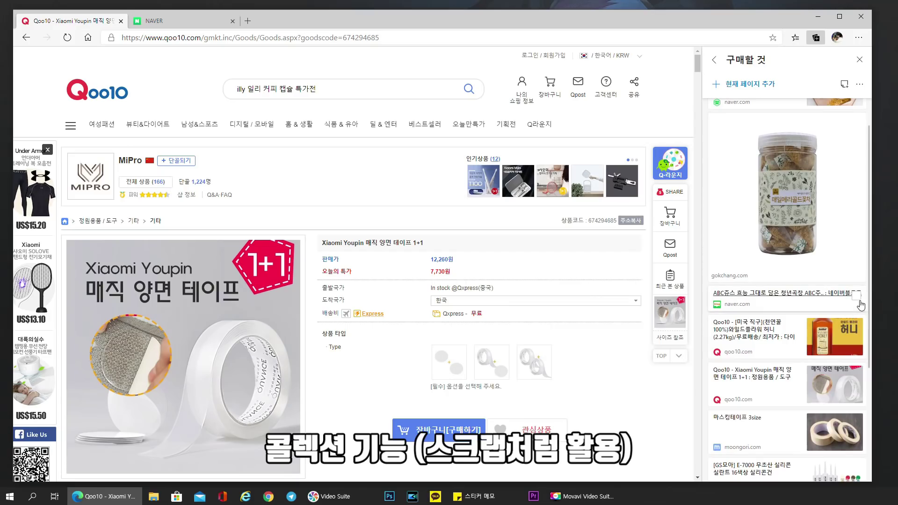
pyautogui.scroll(-5, 423, 283)
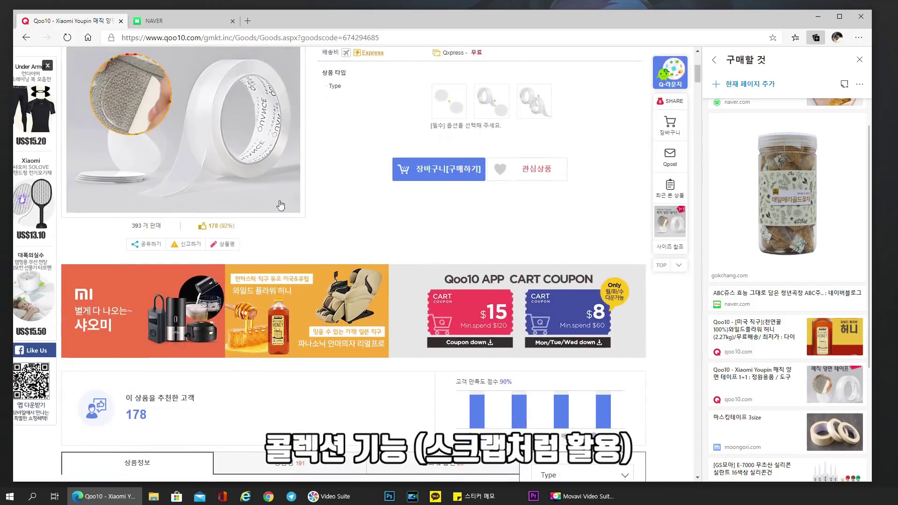
# Show the option for adding the Qoo10 product page to a collection, dismiss it, and return to the first saved items
pyautogui.rightClick(381, 210)
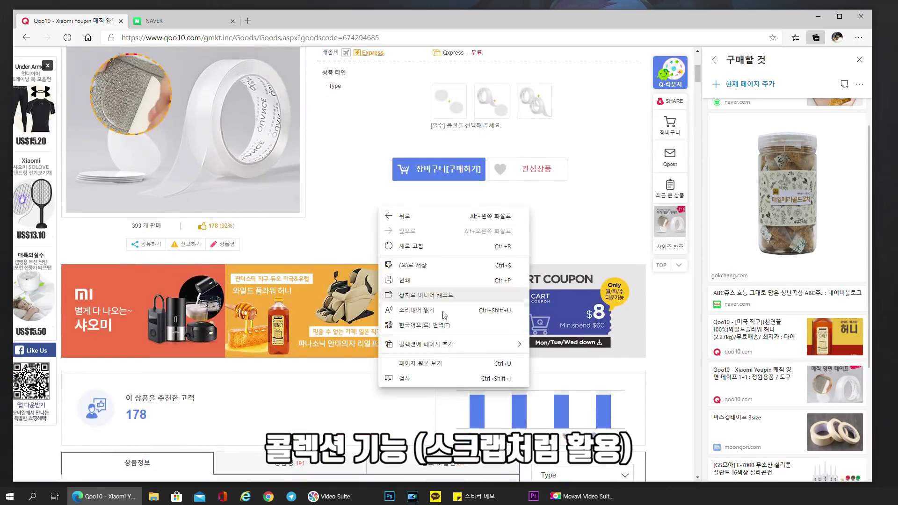
pyautogui.moveTo(477, 346)
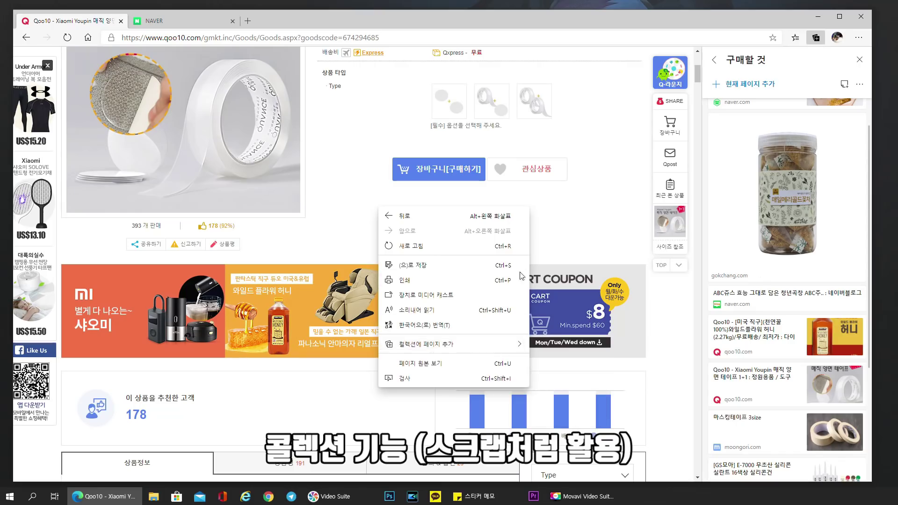
pyautogui.click(717, 26)
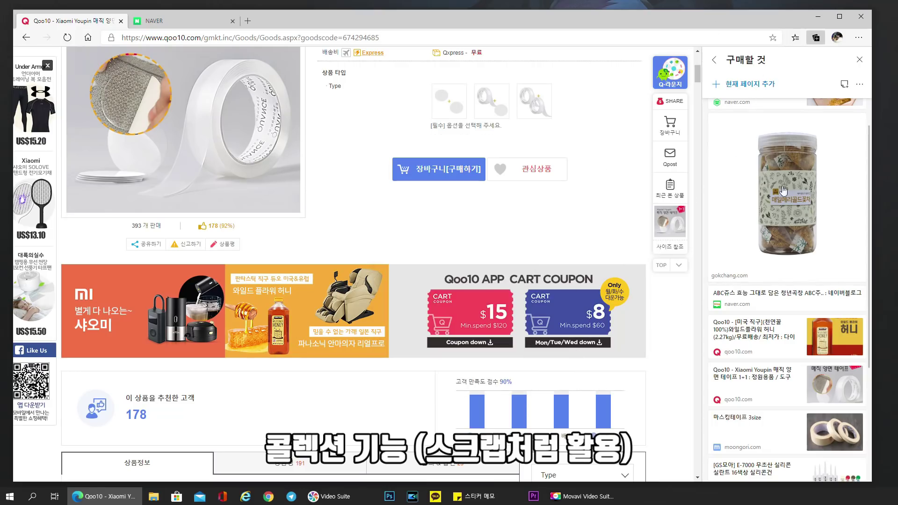
pyautogui.scroll(1, 717, 359)
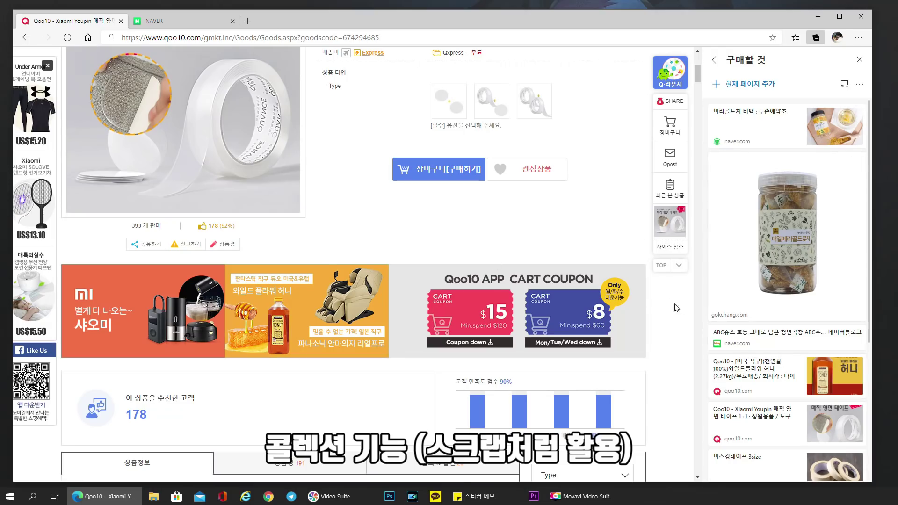
# Translate the English Intel 10th-gen processors page into 한국어, checking the list of available target languages first
pyautogui.scroll(-7, 674, 308)
pyautogui.scroll(-5, 785, 281)
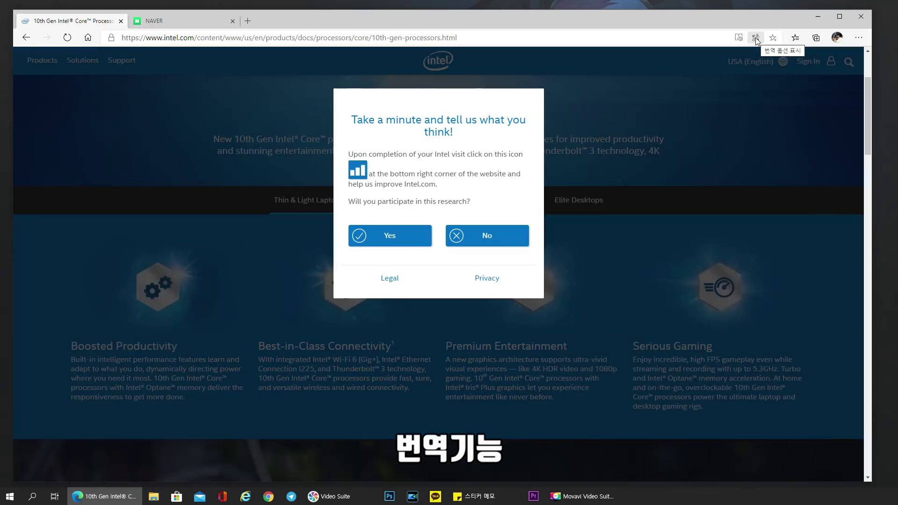
pyautogui.click(756, 38)
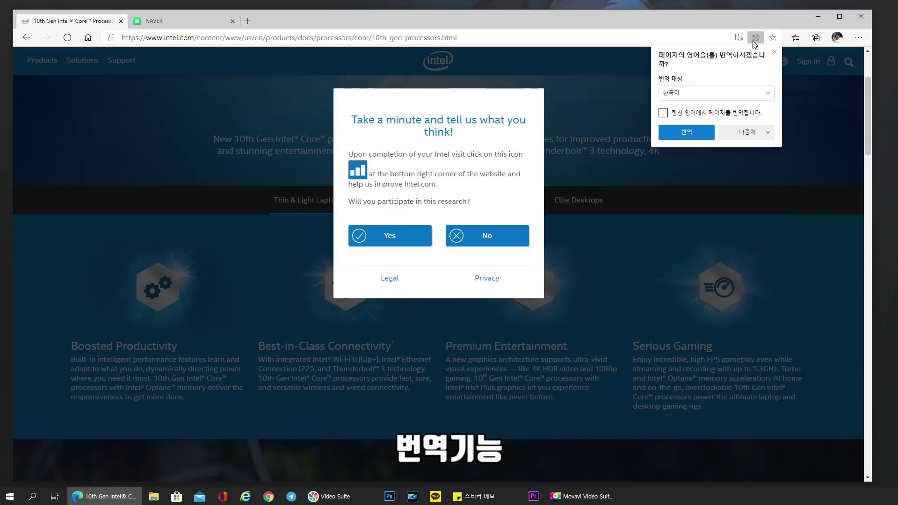
pyautogui.click(714, 98)
pyautogui.click(714, 97)
pyautogui.click(716, 91)
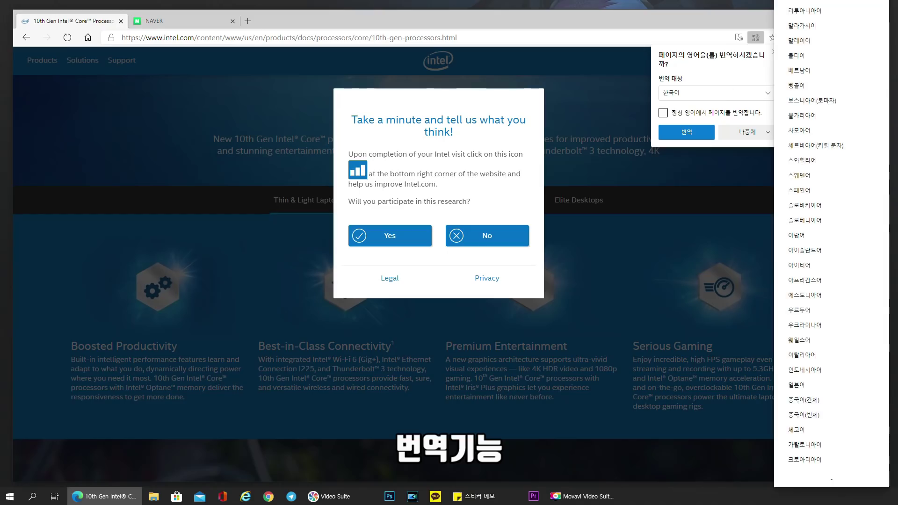
pyautogui.click(700, 91)
pyautogui.click(703, 92)
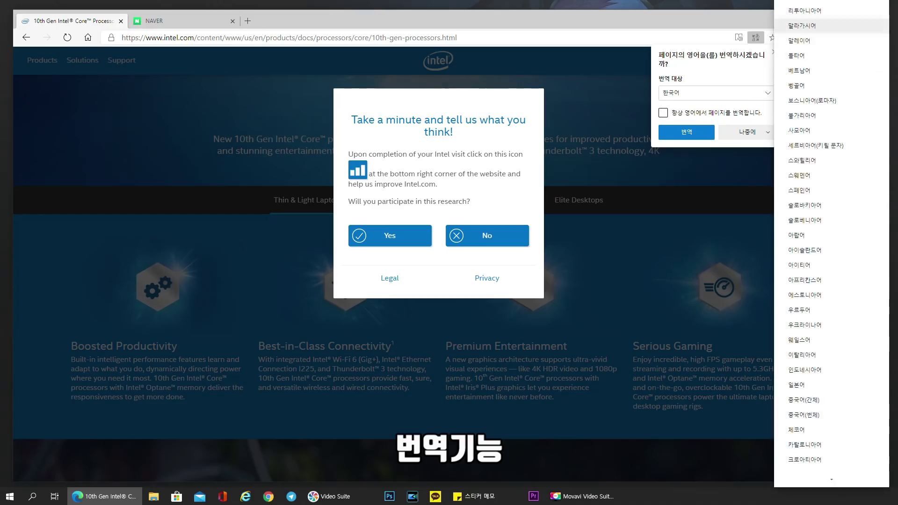
pyautogui.click(714, 93)
pyautogui.click(687, 132)
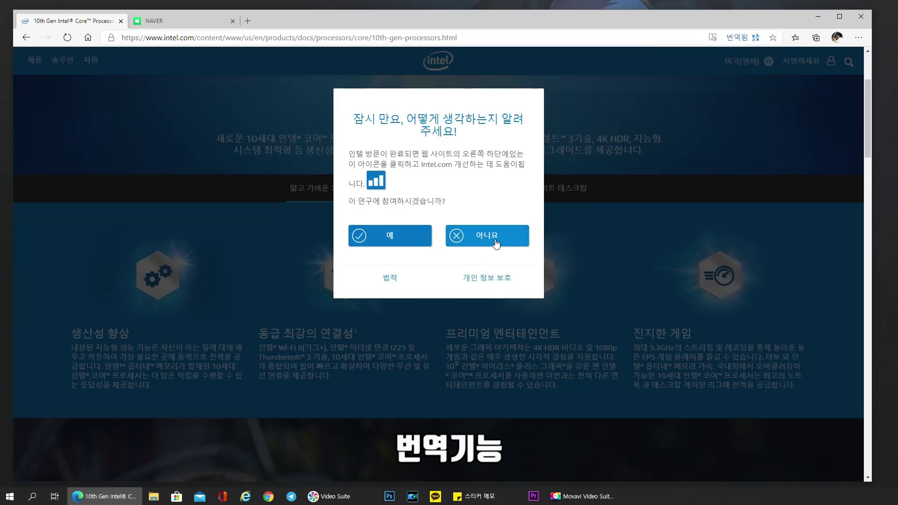
# Decline the Intel survey and skim the translated processor page from top to bottom
pyautogui.click(495, 244)
pyautogui.scroll(-5, 398, 308)
pyautogui.scroll(-8, 398, 308)
pyautogui.scroll(15, 401, 305)
pyautogui.scroll(-5, 401, 305)
pyautogui.scroll(6, 402, 305)
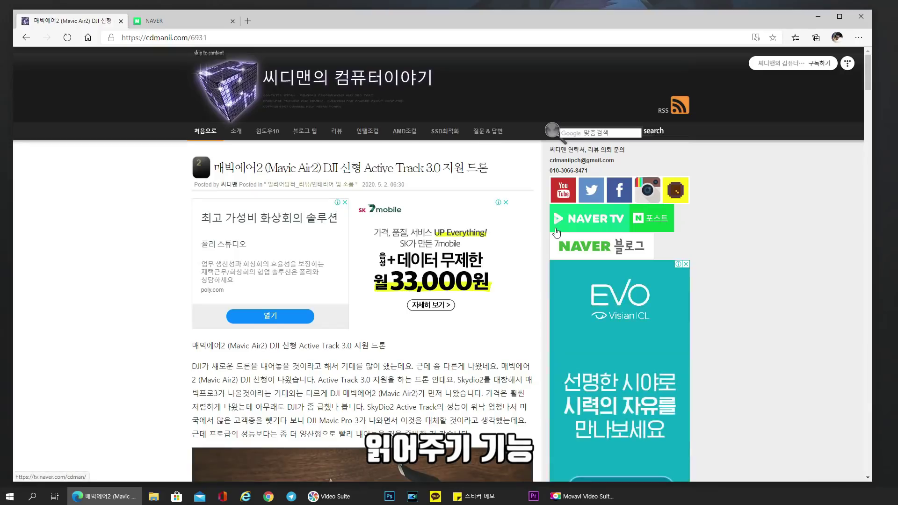
# Open the 매빅에어2 (Mavic Air2) article in the reading view, have its opening paragraphs read aloud, and pause the reading
pyautogui.click(755, 40)
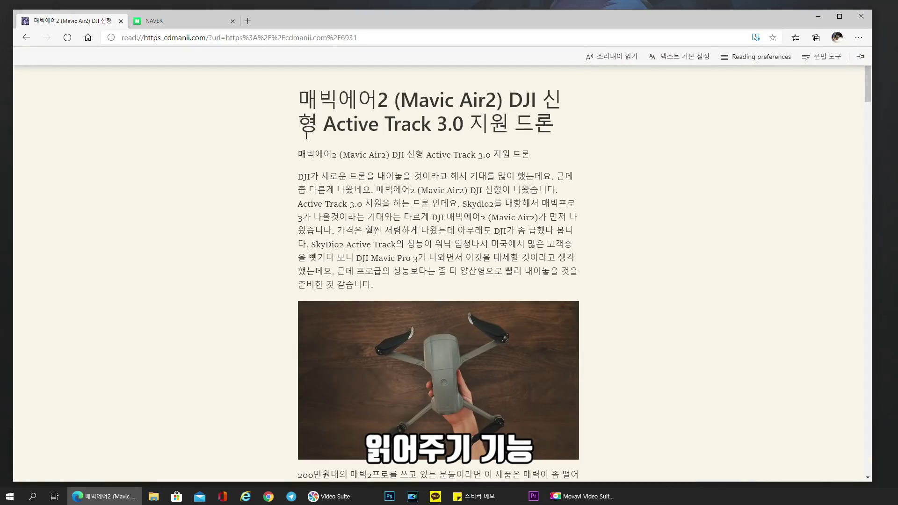
pyautogui.moveTo(303, 154); pyautogui.dragTo(623, 285)
pyautogui.moveTo(614, 60)
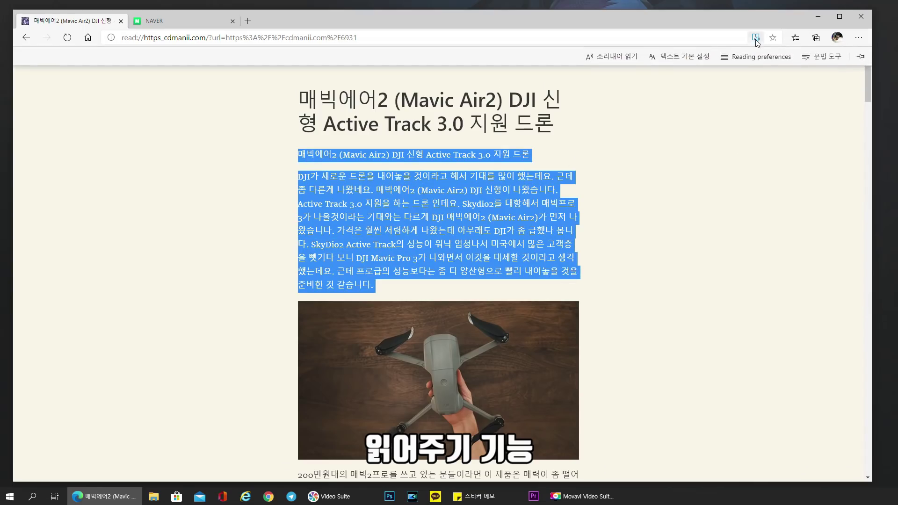
pyautogui.click(614, 58)
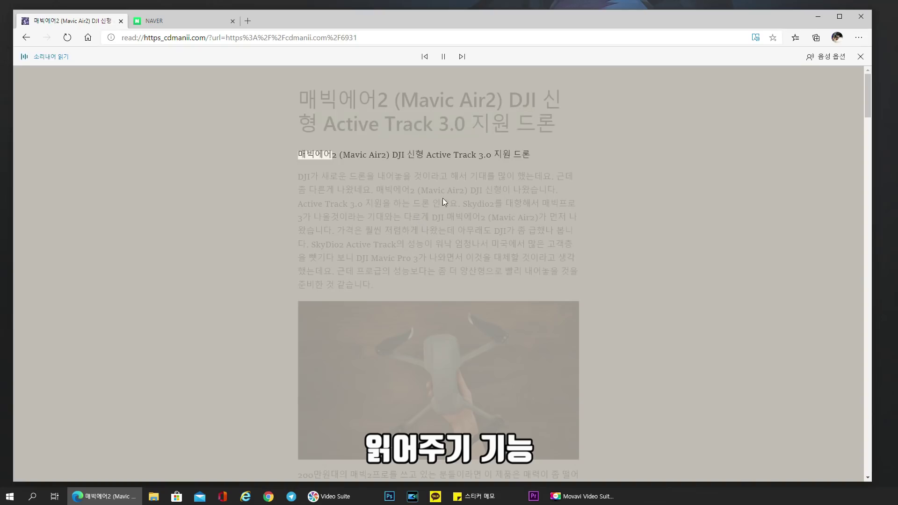
pyautogui.click(442, 57)
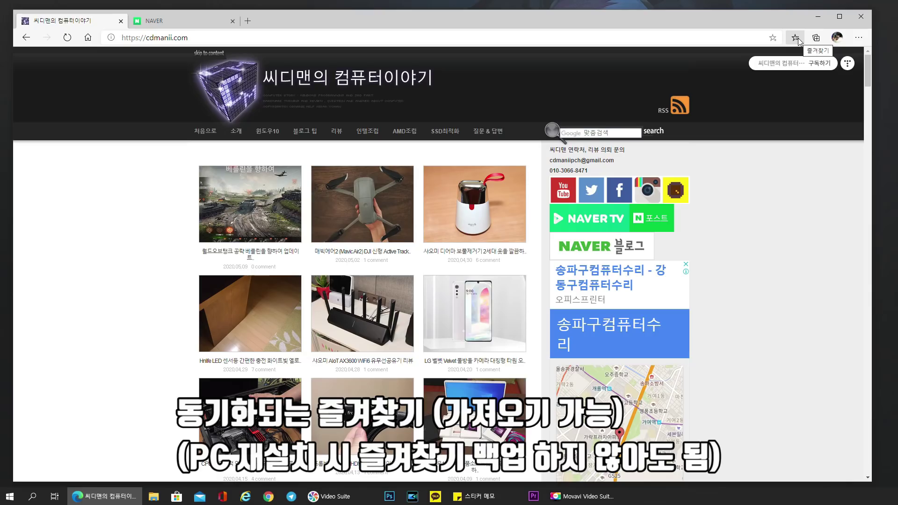
# Check which sources favorites and other browser data can be imported from, and close the import dialog without importing
pyautogui.click(859, 39)
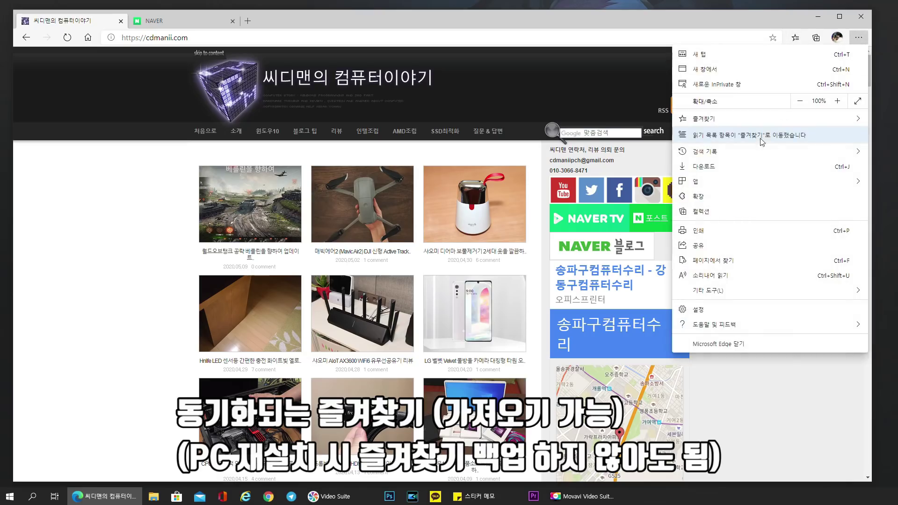
pyautogui.moveTo(740, 121)
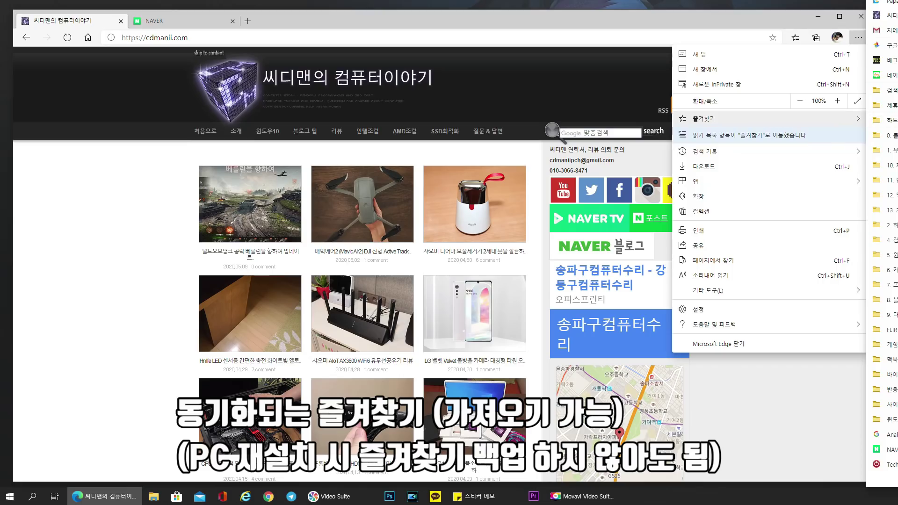
pyautogui.click(895, 2)
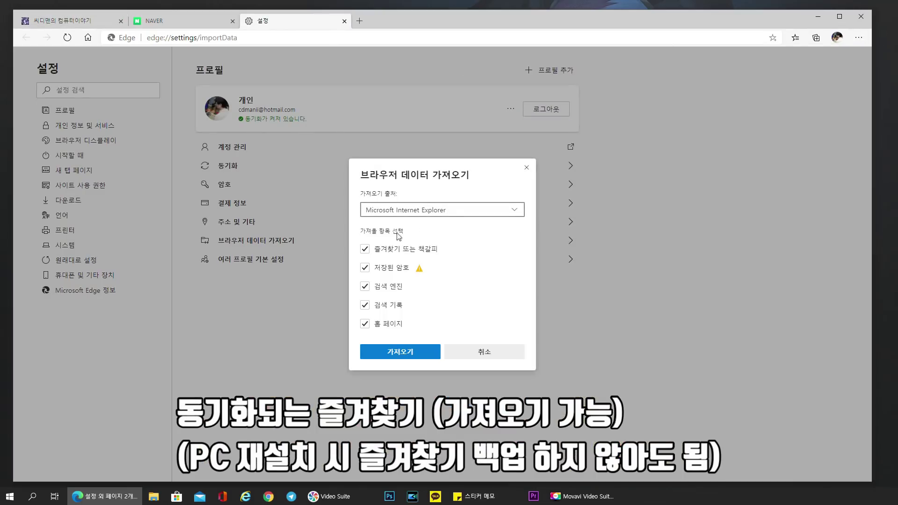
pyautogui.click(453, 215)
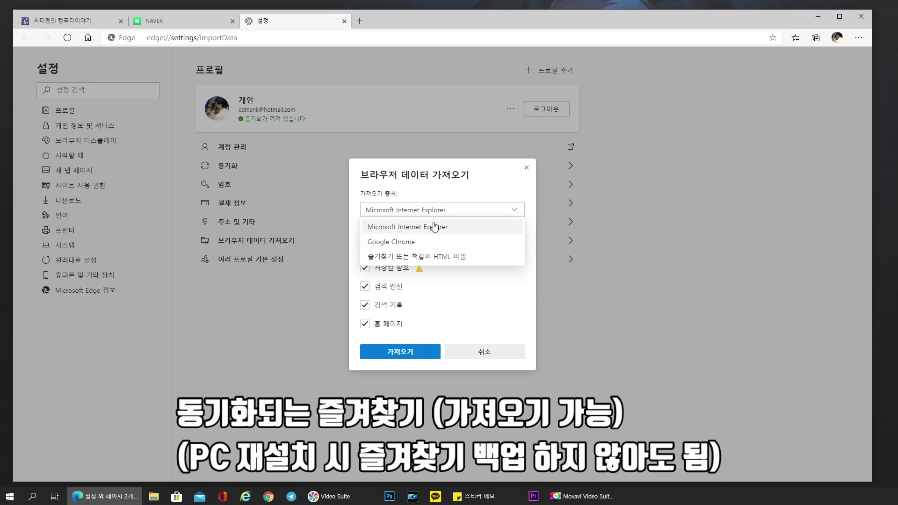
pyautogui.click(486, 173)
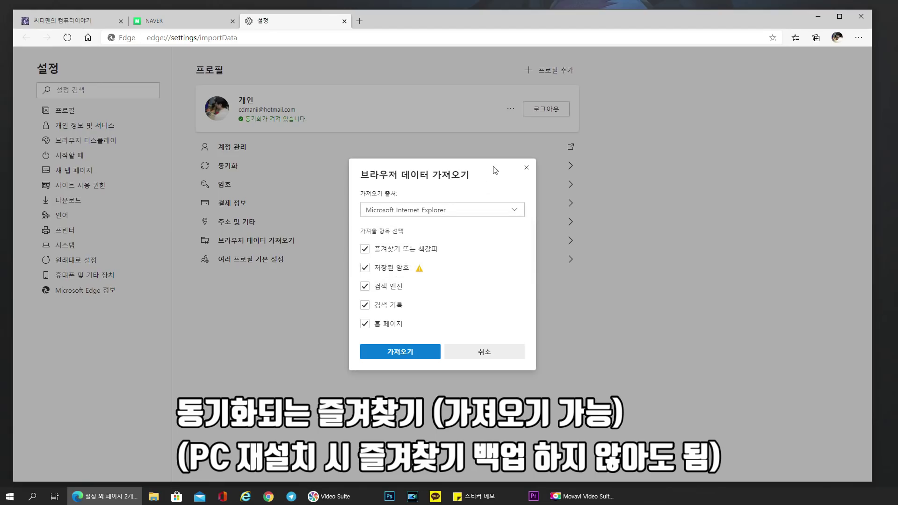
pyautogui.click(526, 168)
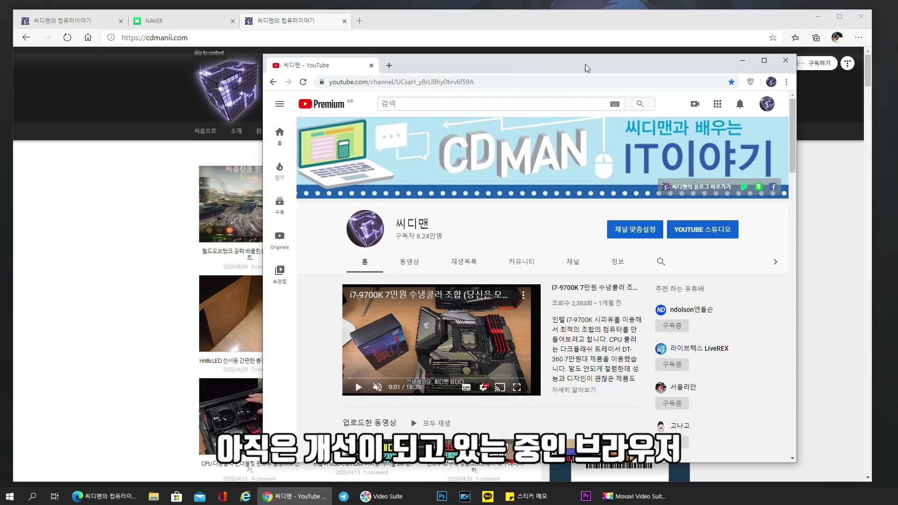
# Move the Chrome window showing the YouTube channel slightly higher over the Edge window
pyautogui.moveTo(586, 68); pyautogui.dragTo(579, 48)
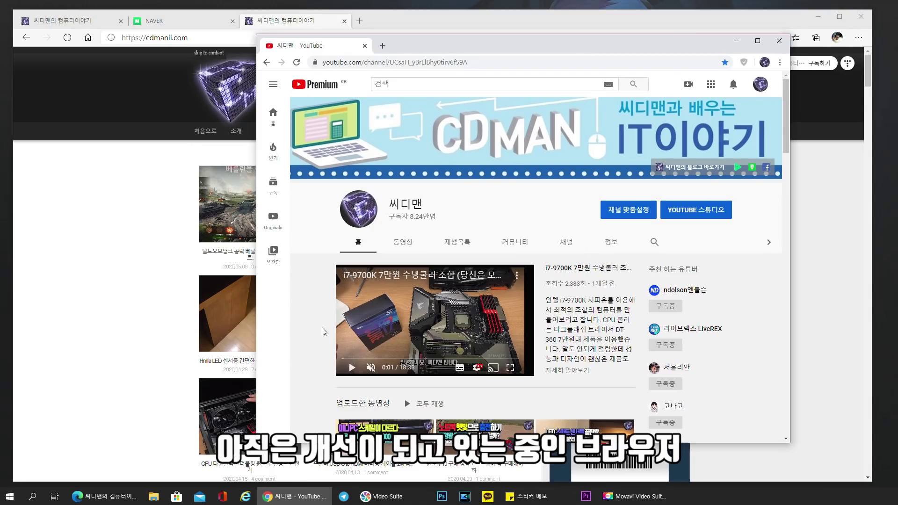
# Check which devices Chrome can cast the YouTube channel page to, and return to the Edge window without casting
pyautogui.moveTo(550, 48); pyautogui.dragTo(540, 69)
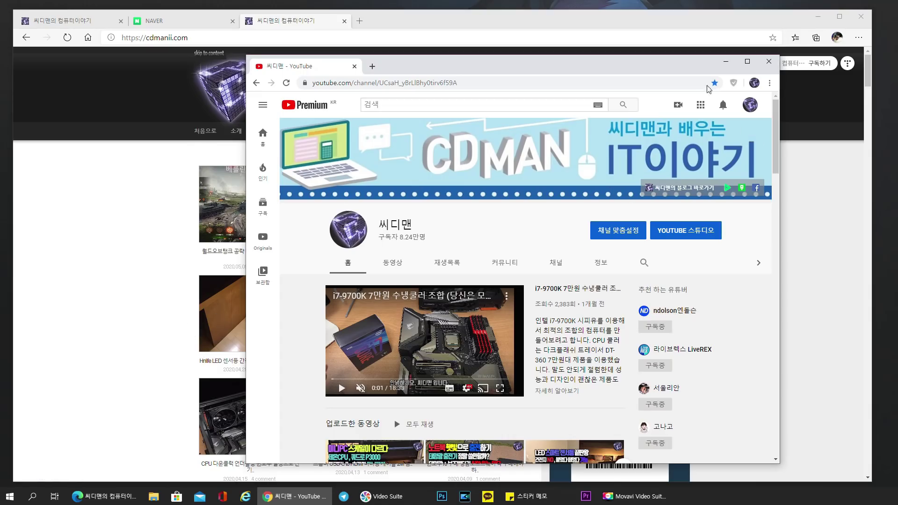
pyautogui.rightClick(534, 221)
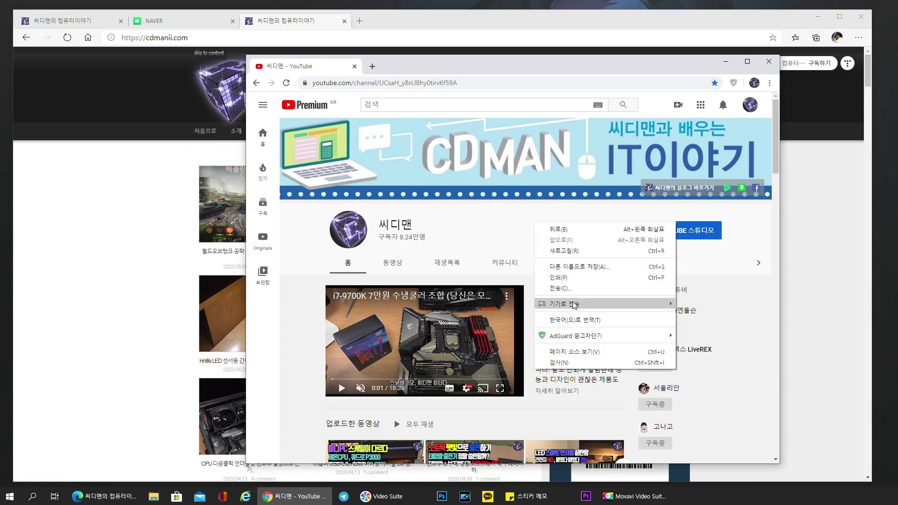
pyautogui.click(574, 288)
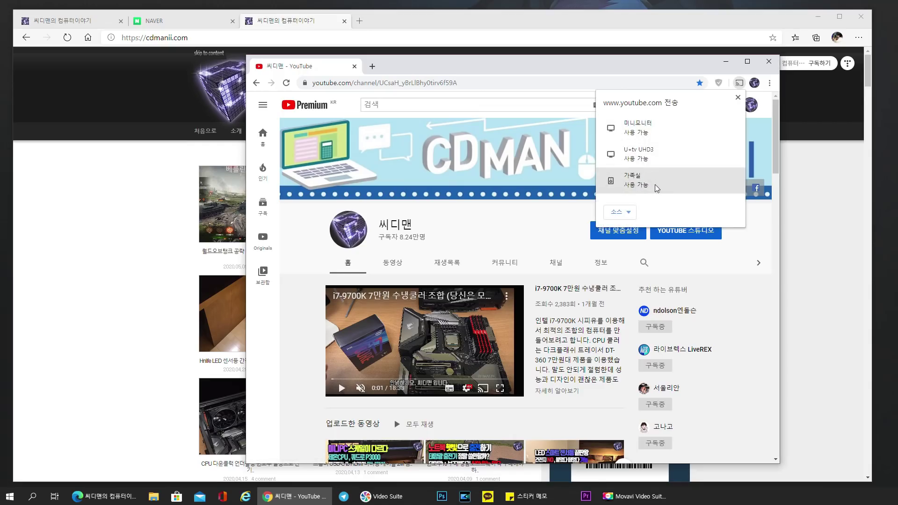
pyautogui.click(723, 61)
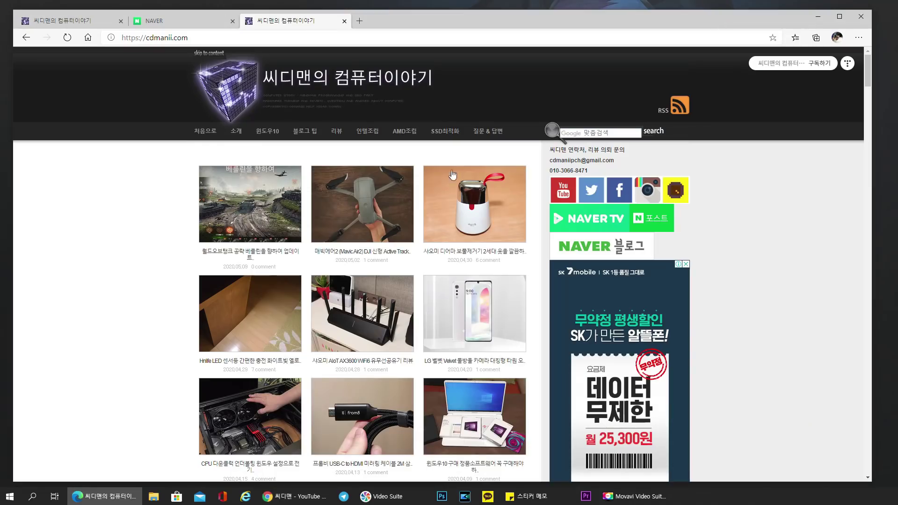
# Check which devices Edge can cast the cdmanii.com page to, and dismiss the cast dialog
pyautogui.rightClick(732, 212)
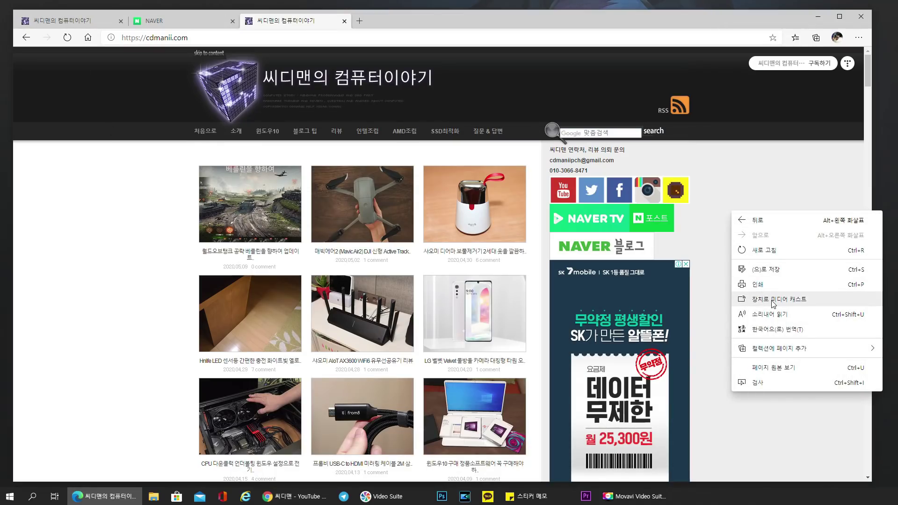
pyautogui.click(800, 304)
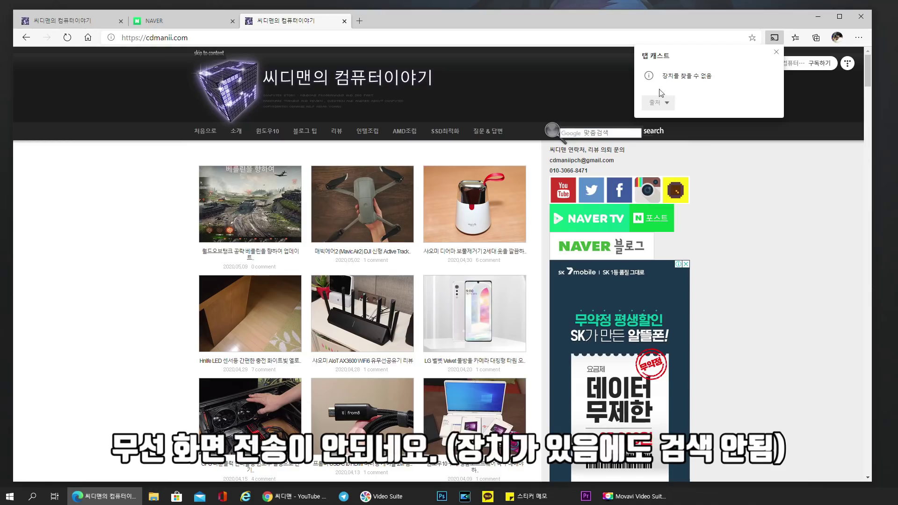
pyautogui.click(750, 243)
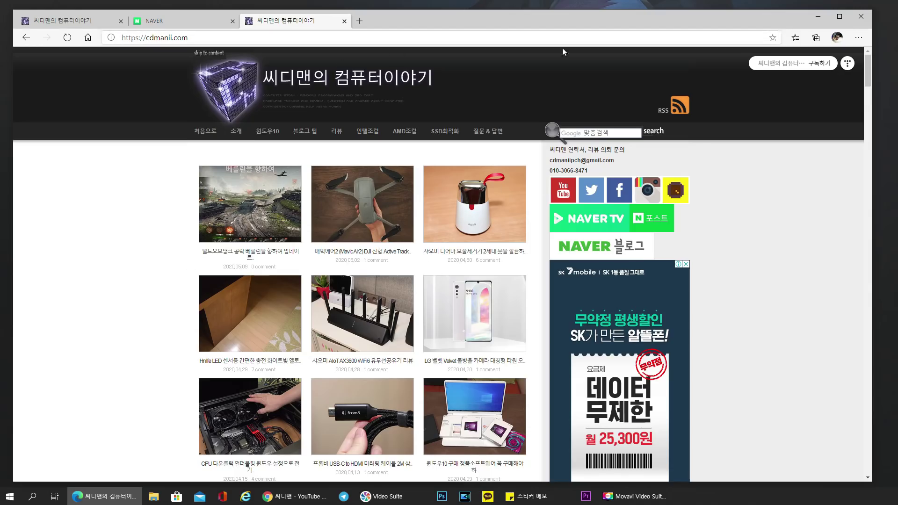
# Shrink the Edge window and move the Chrome window away from it so that the two browsers overlap less
pyautogui.moveTo(870, 481); pyautogui.dragTo(636, 456)
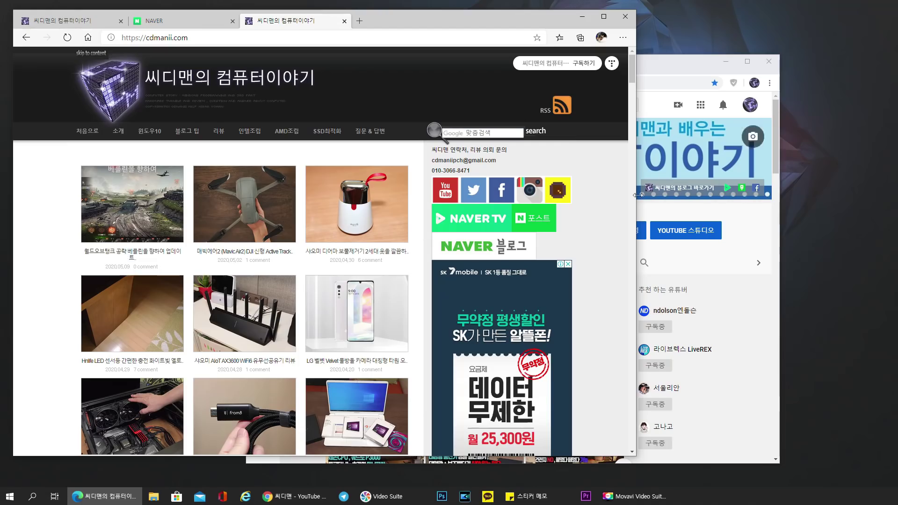
pyautogui.moveTo(480, 16)
pyautogui.mouseDown()
pyautogui.moveTo(512, 20)
pyautogui.moveTo(489, 17)
pyautogui.mouseUp()
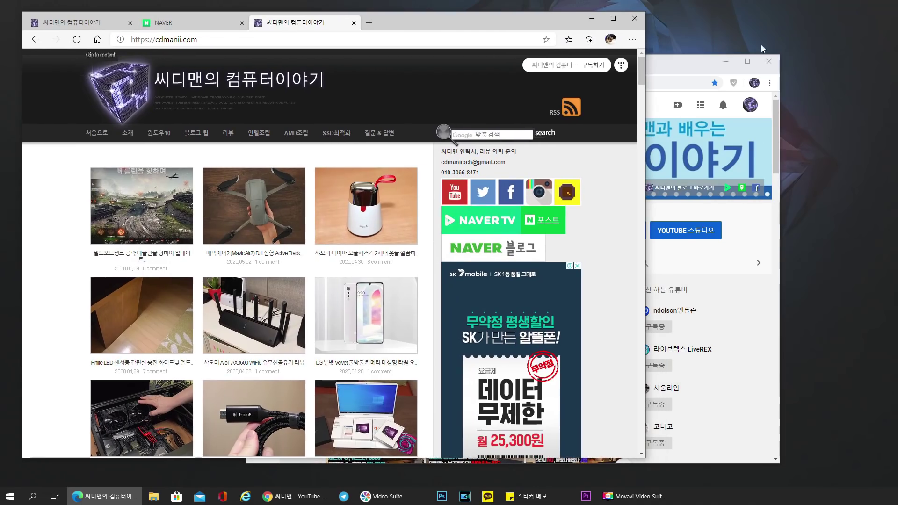
pyautogui.moveTo(672, 70); pyautogui.dragTo(782, 79)
pyautogui.hotkey('alt', 'Tab')
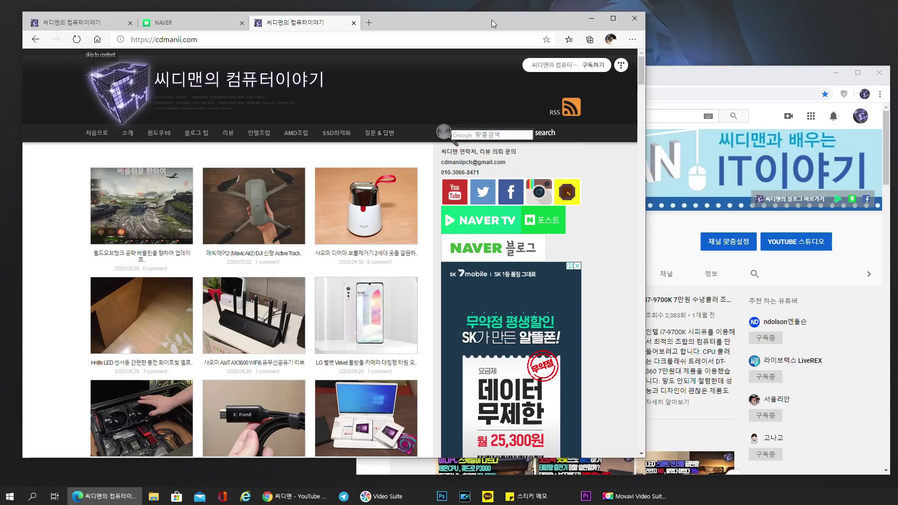
pyautogui.moveTo(492, 20); pyautogui.dragTo(485, 21)
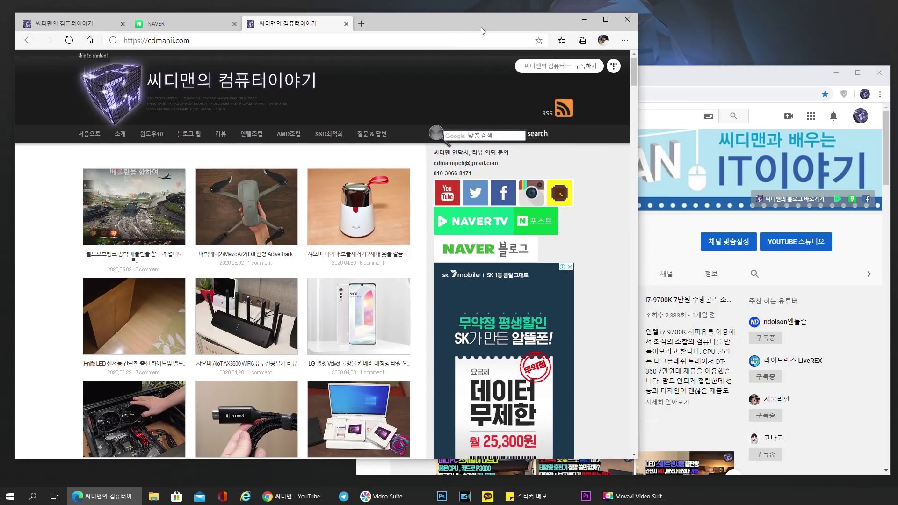
pyautogui.moveTo(639, 232); pyautogui.dragTo(601, 237)
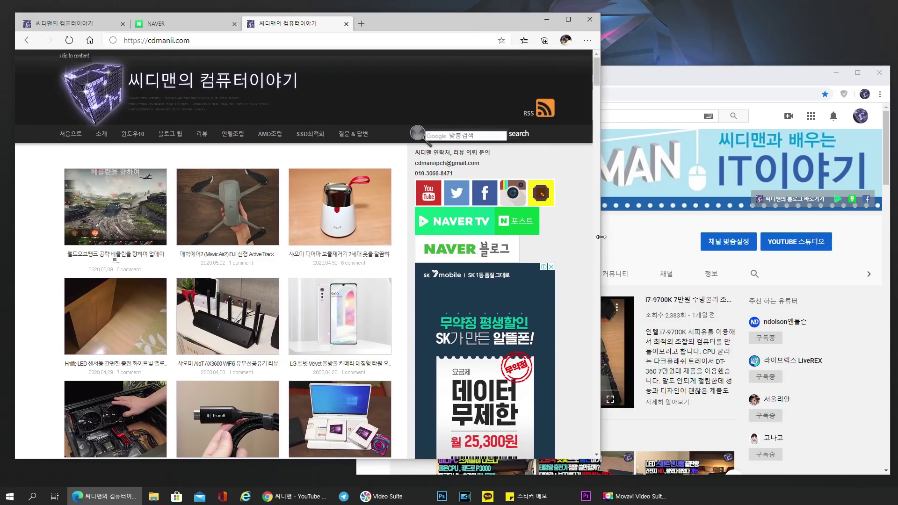